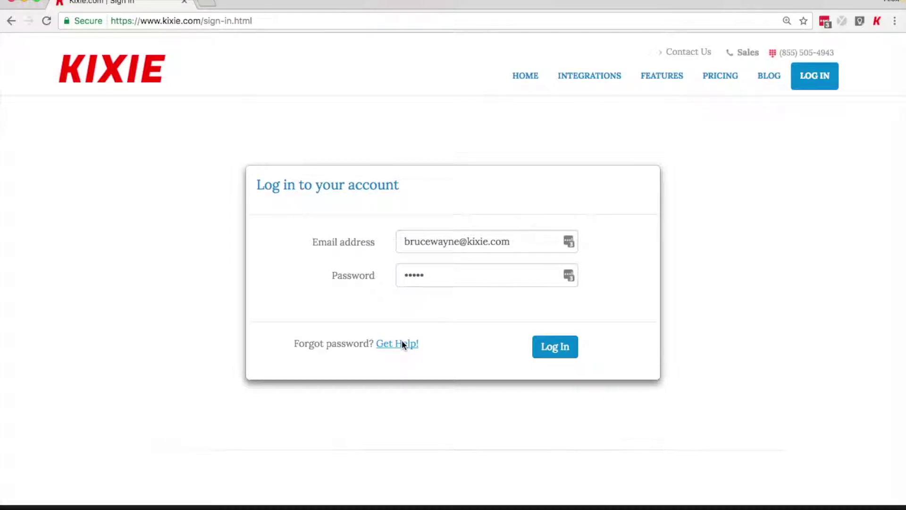
Step: Sign in, limit call reporting to Today (Apr 13, 2017), and bring up Agent Reports
left_click(553, 348)
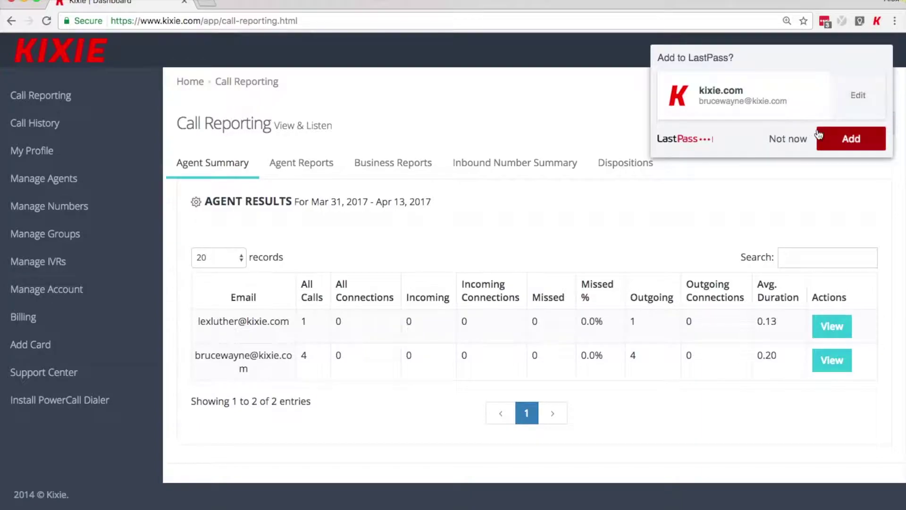
left_click(807, 141)
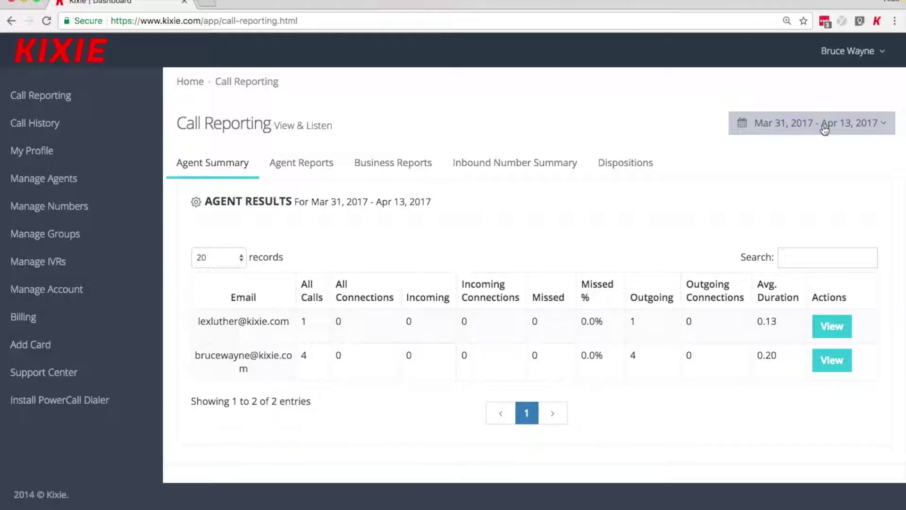
left_click(824, 130)
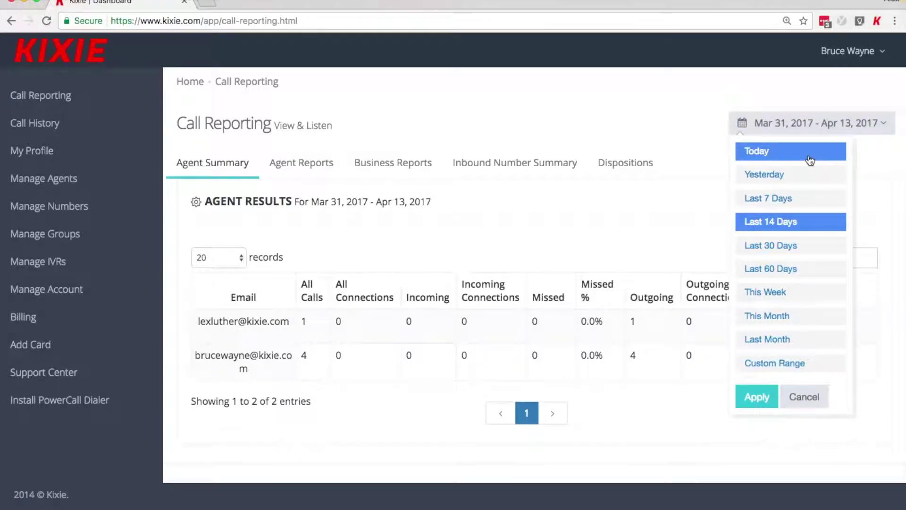
left_click(810, 151)
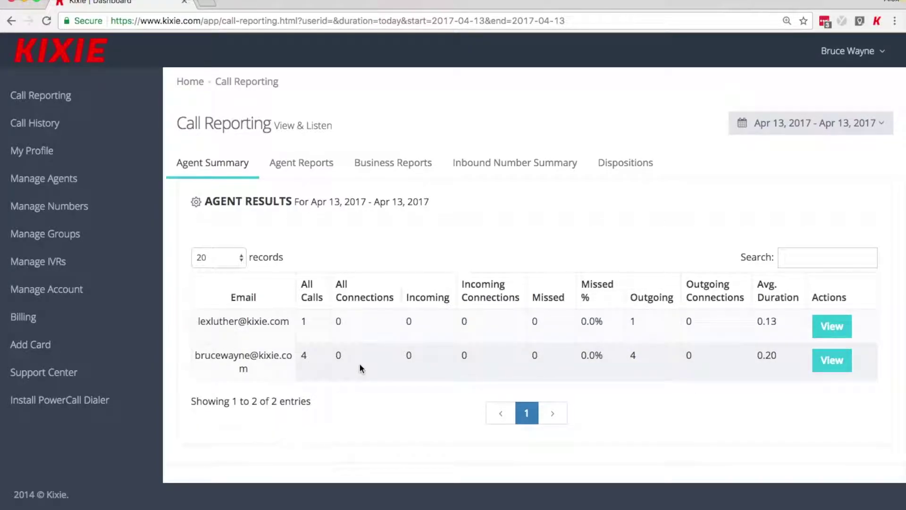
left_click(316, 164)
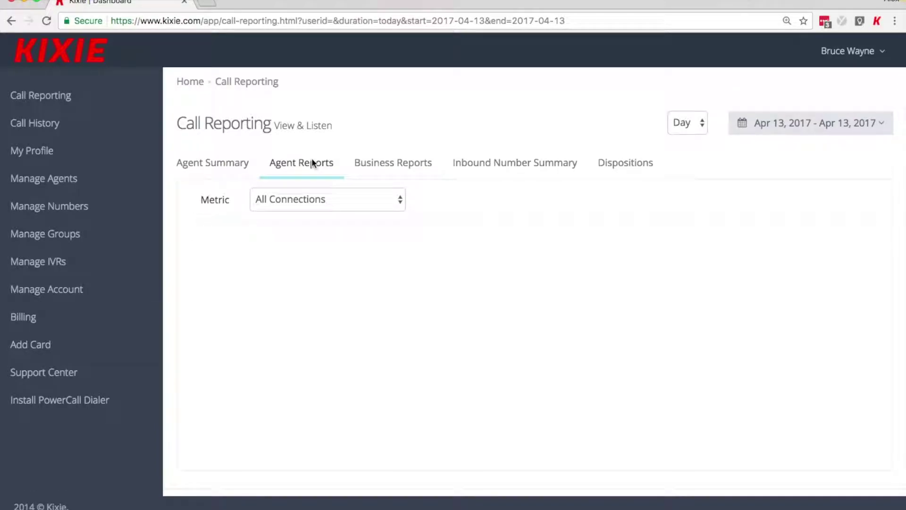
Step: Chart Answered calls per agent, toggling one agent's legend entry off and back on
left_click(317, 200)
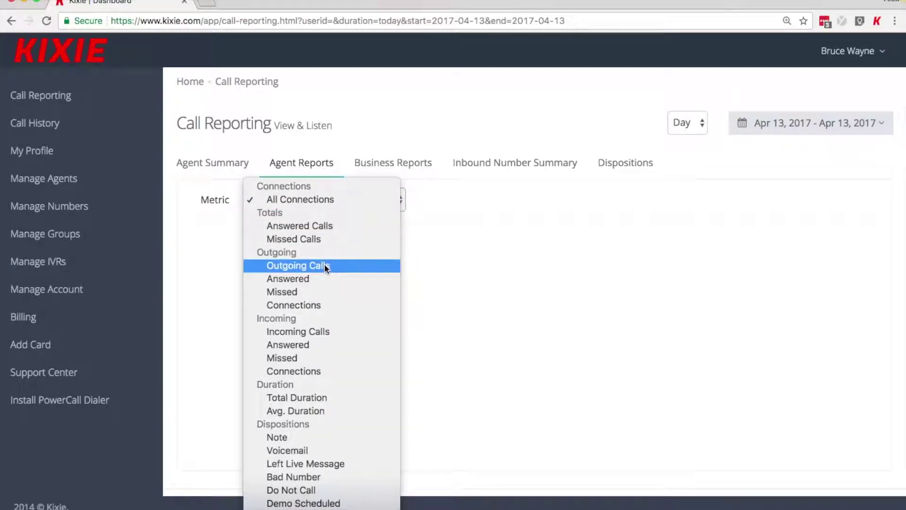
left_click(327, 279)
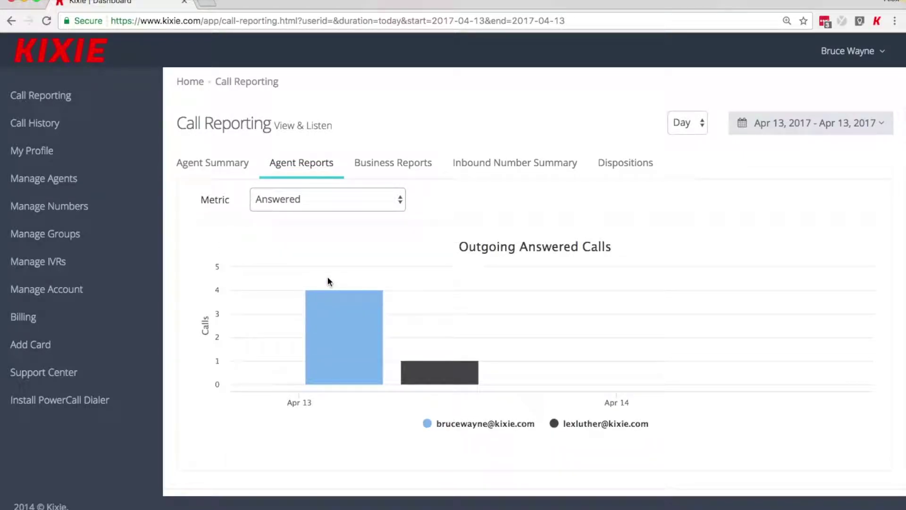
left_click(485, 425)
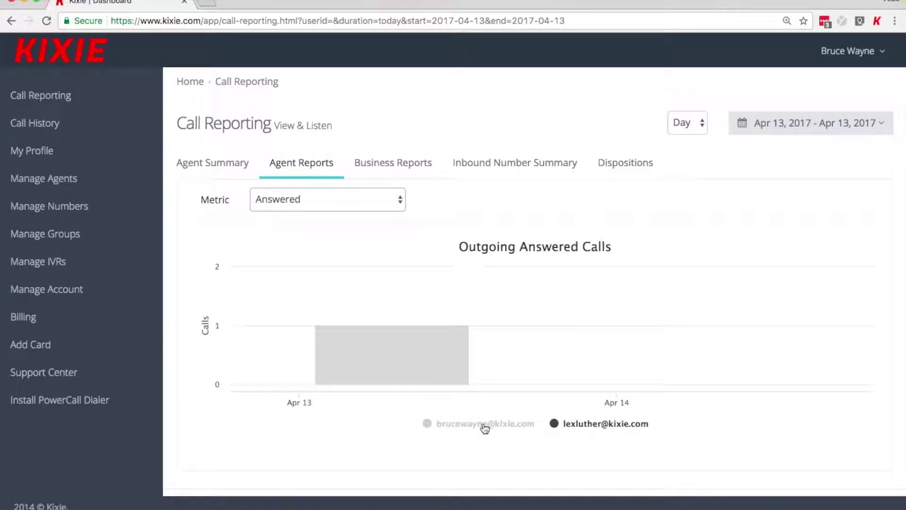
left_click(485, 425)
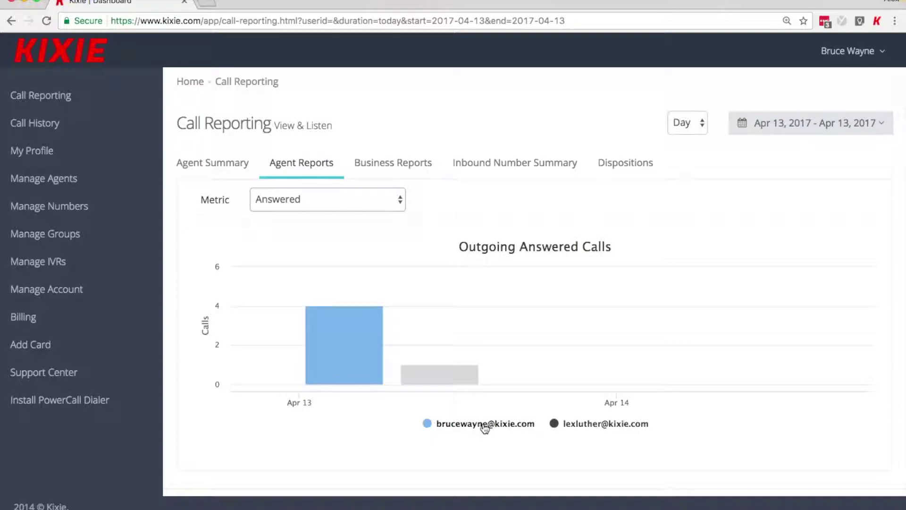
left_click(414, 160)
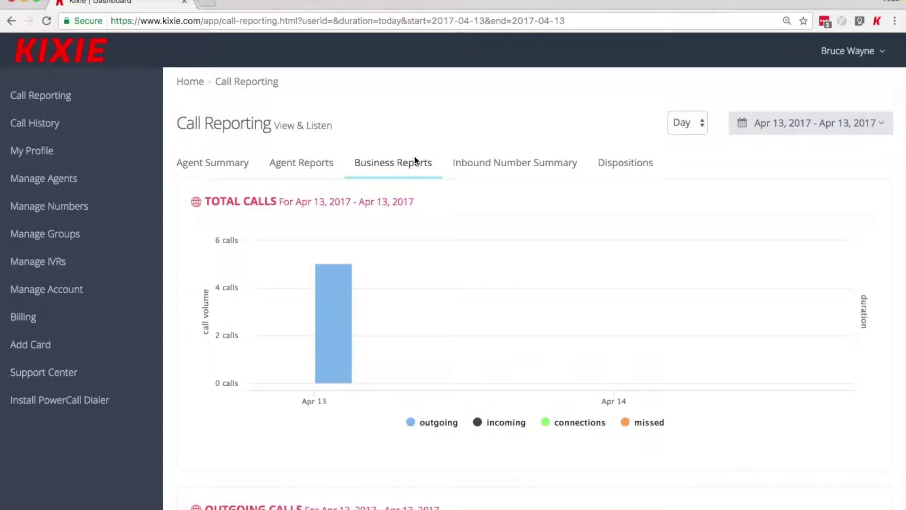
Step: Scroll the Business Reports charts, then show the Inbound Number Summary, which has 0 entries
mouse_move(358, 282)
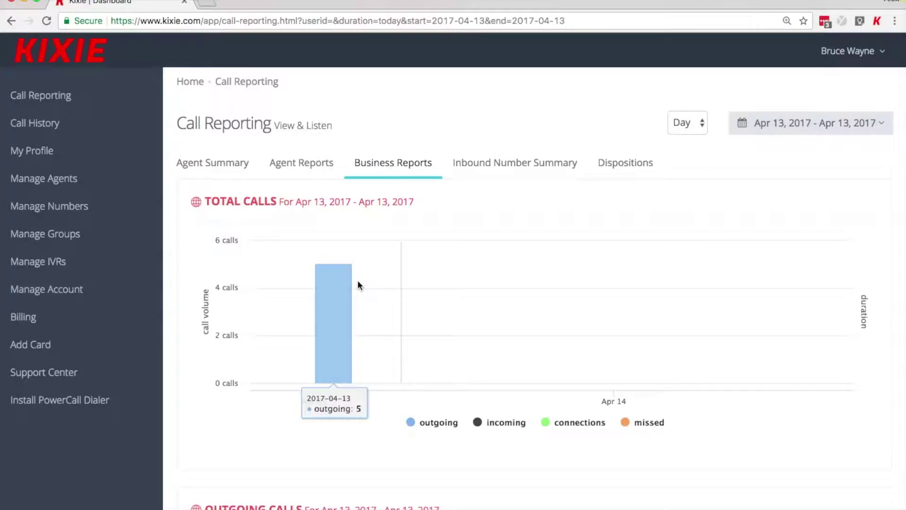
scroll(358, 280, "down", 10)
scroll(358, 279, "up", 10)
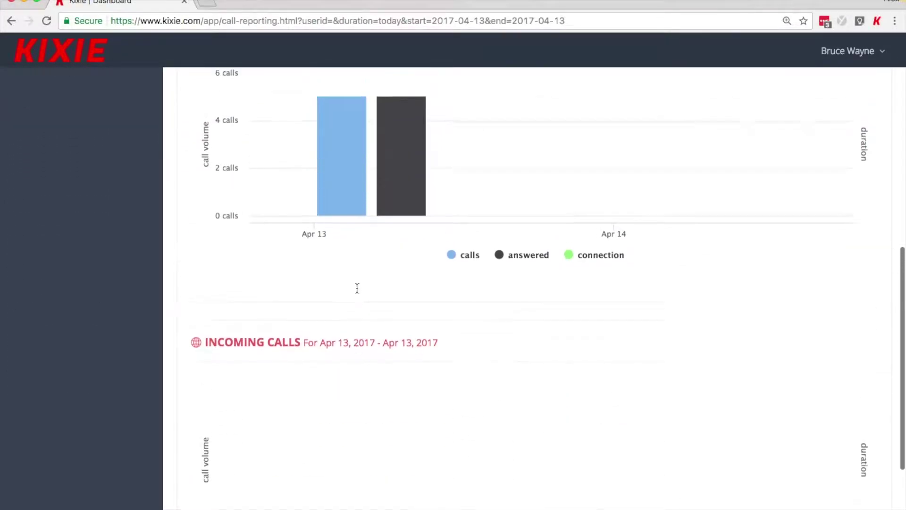
scroll(357, 291, "up", 2)
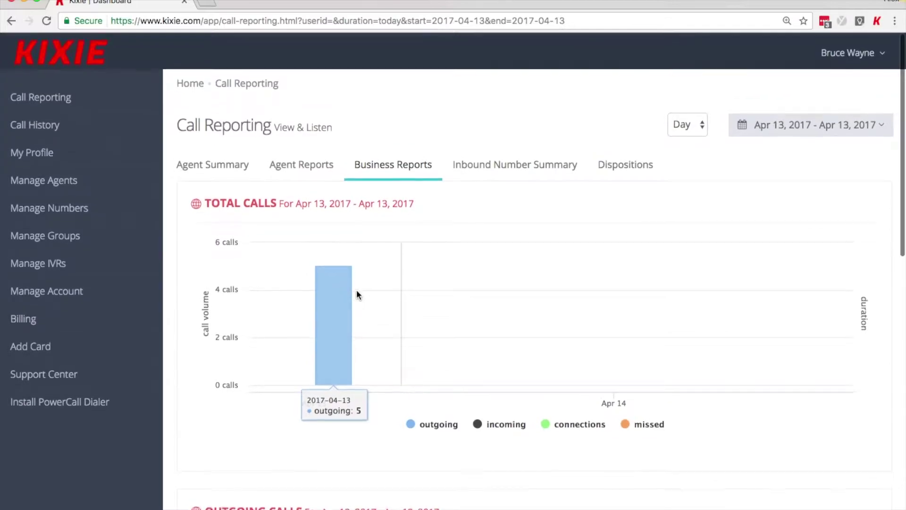
left_click(489, 171)
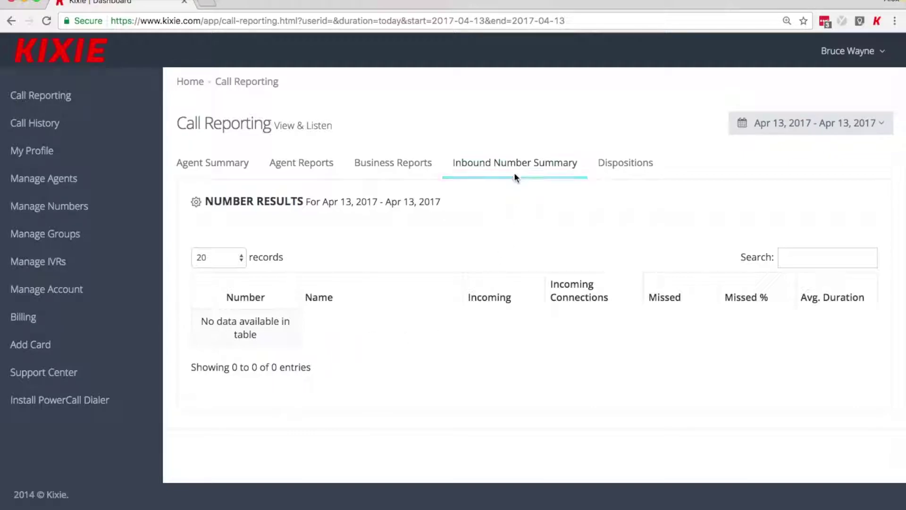
Step: Review per-agent Dispositions counts, then open Call History for Apr 13, 2017
left_click(631, 174)
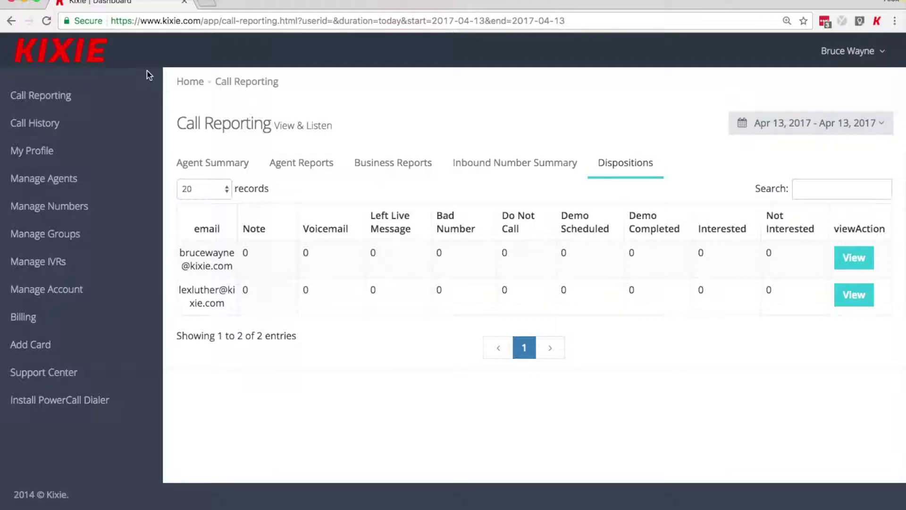
left_click(80, 123)
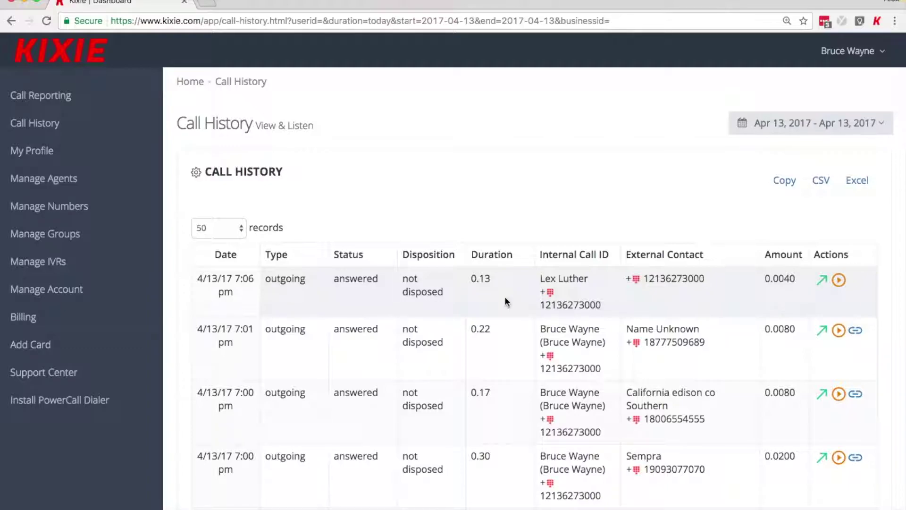
scroll(505, 298, "down", 3)
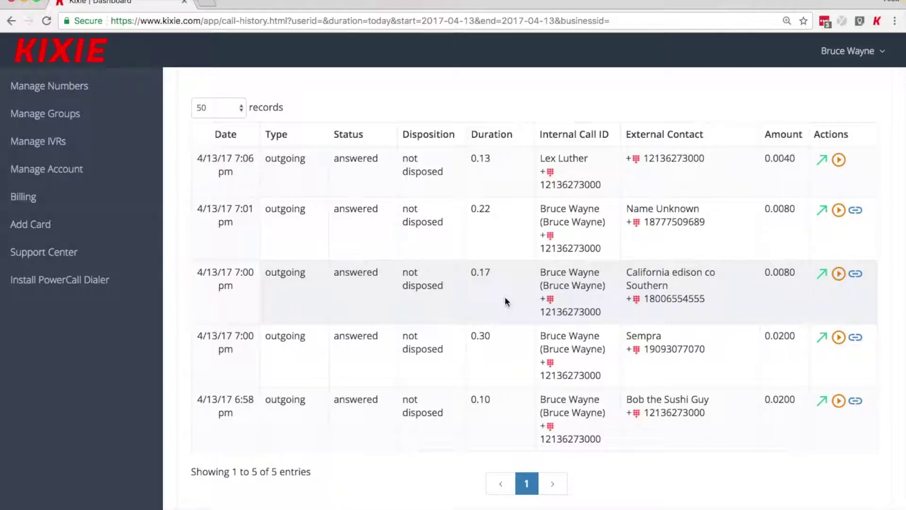
scroll(505, 302, "up", 3)
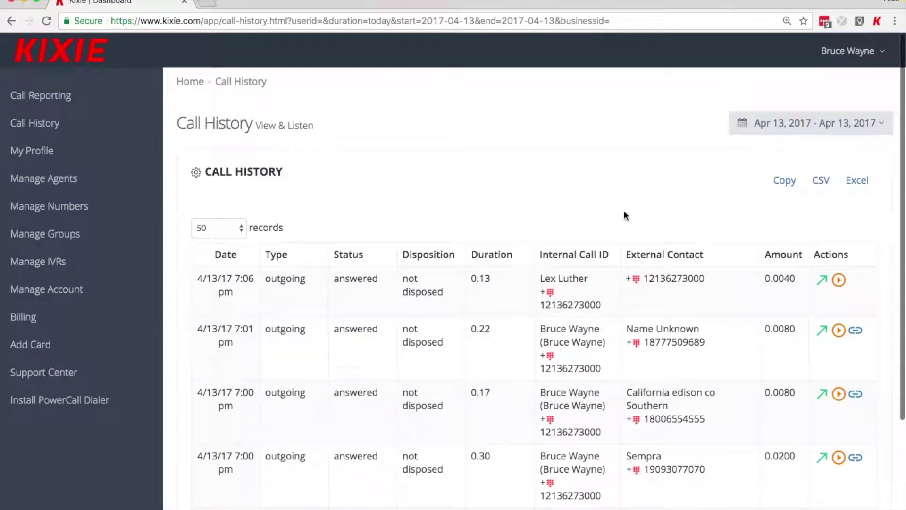
scroll(778, 198, "down", 2)
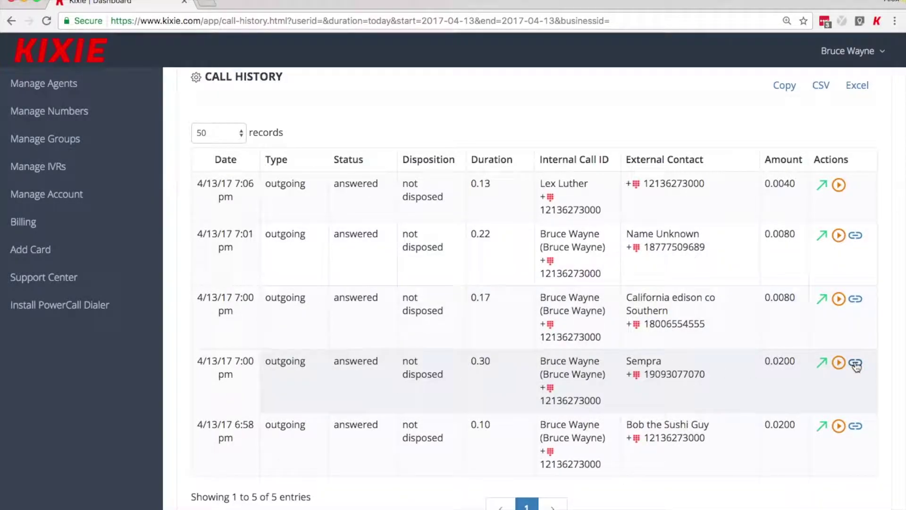
left_click(855, 363)
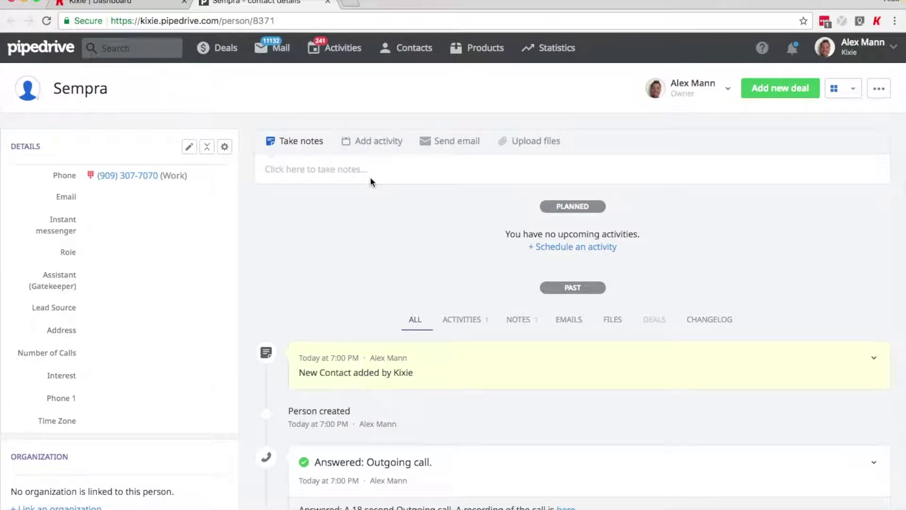
scroll(326, 359, "down", 2)
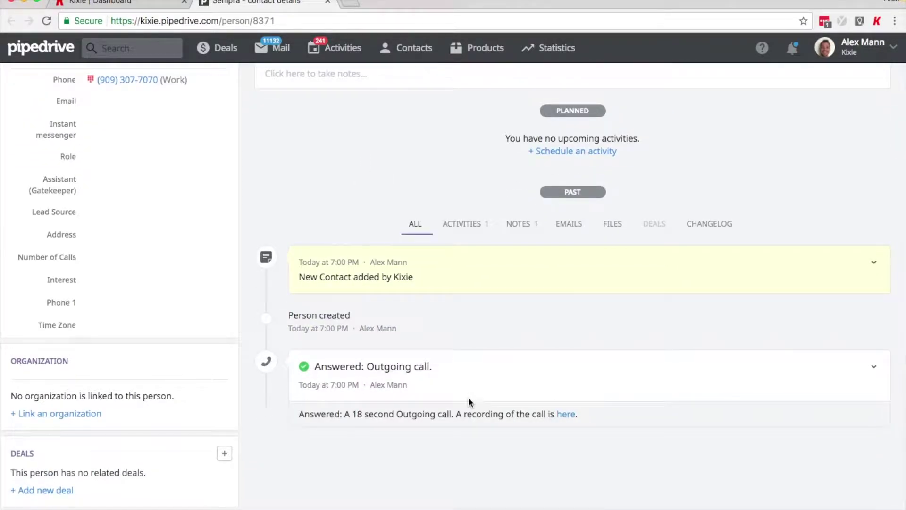
scroll(384, 398, "up", 3)
key("super+w")
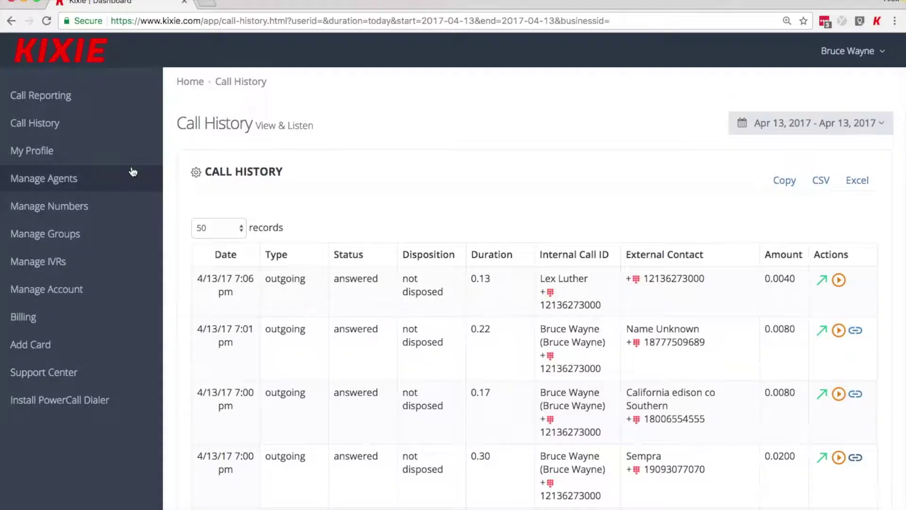
Step: Browse the first agent's Call History, Devices, Direct Dial and Edit tabs, then open your own four-call report
left_click(116, 178)
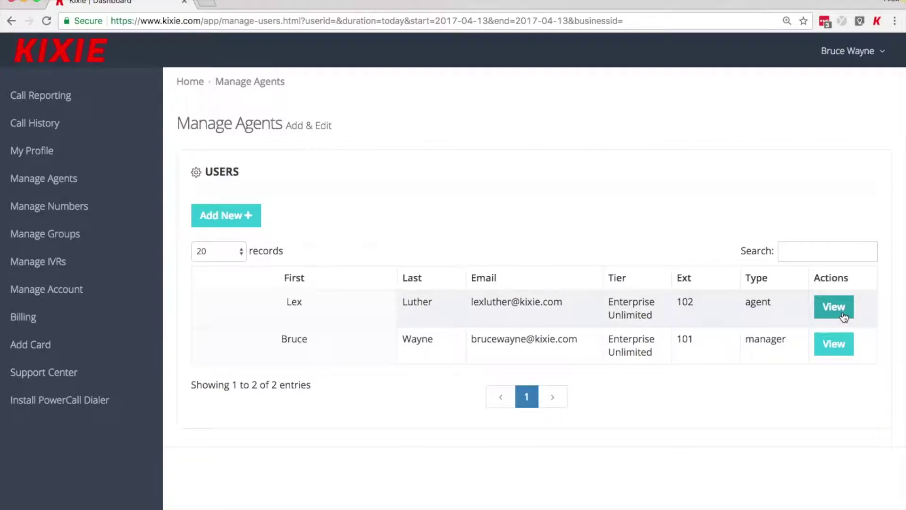
left_click(833, 307)
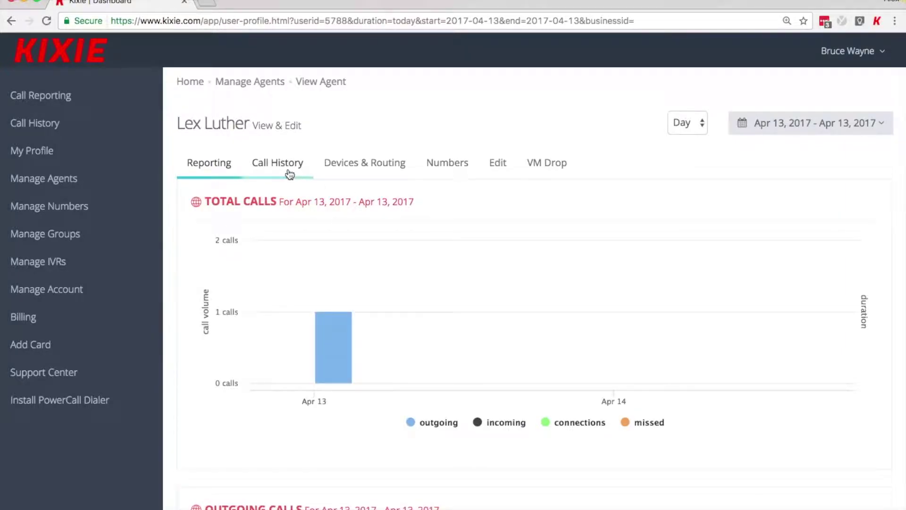
scroll(207, 302, "down", 3)
scroll(207, 302, "up", 3)
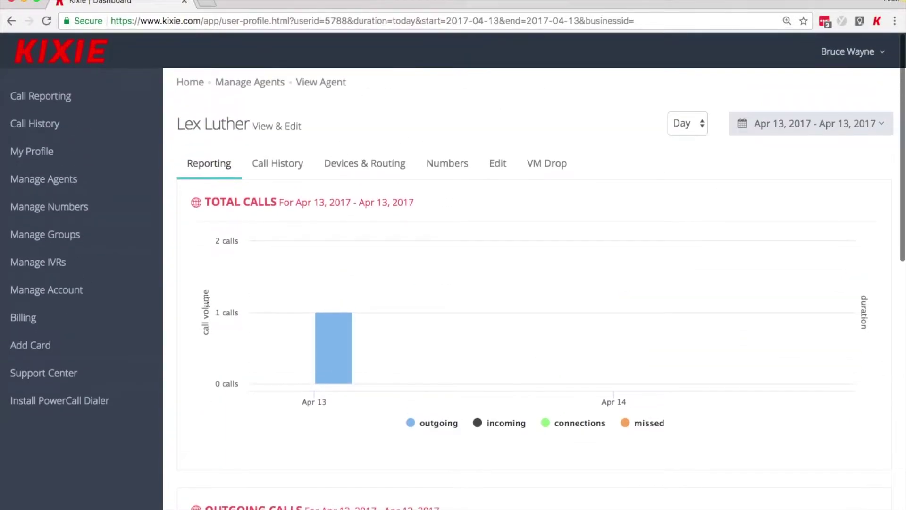
left_click(278, 170)
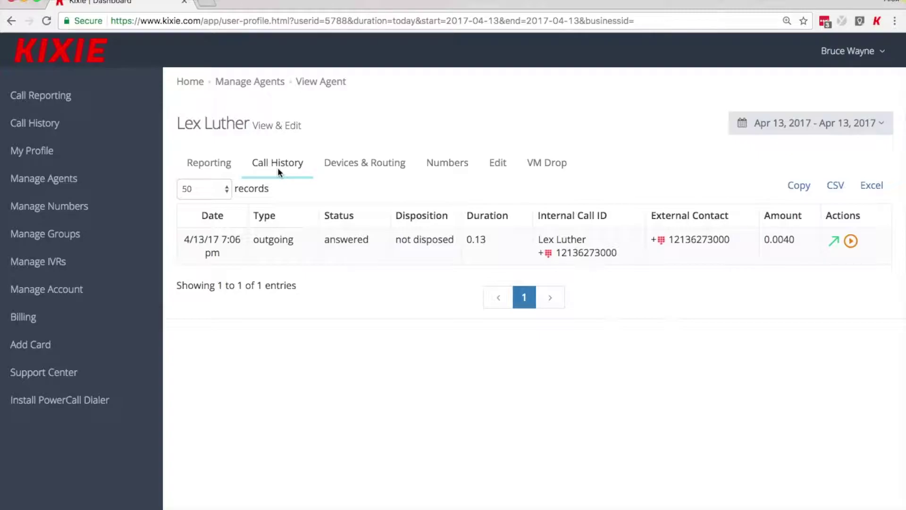
left_click(346, 170)
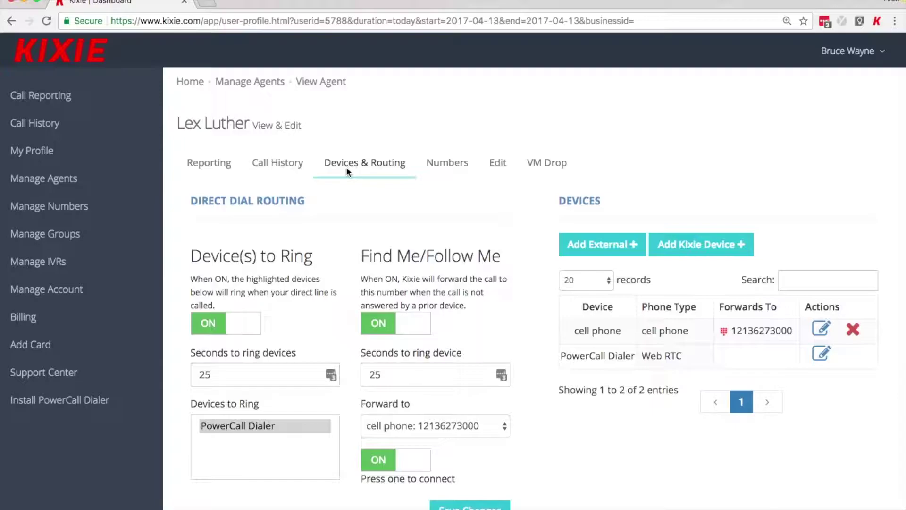
left_click(451, 165)
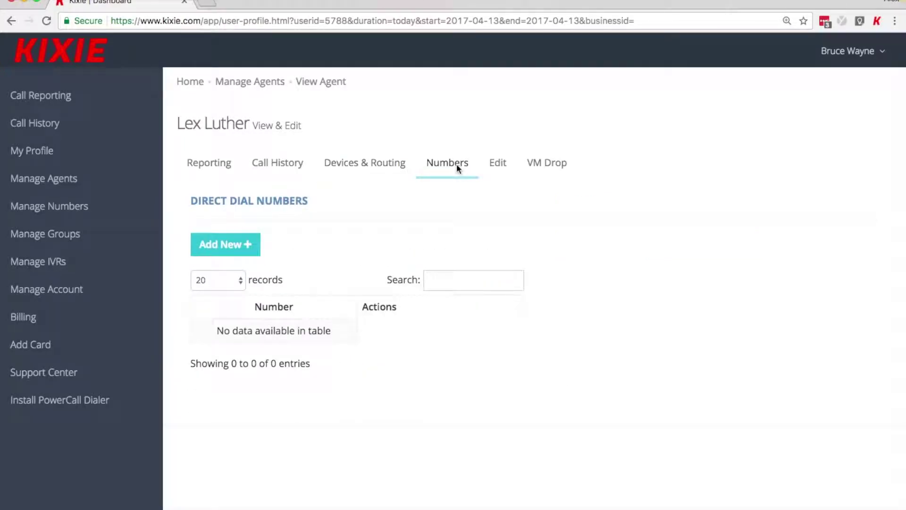
left_click(494, 169)
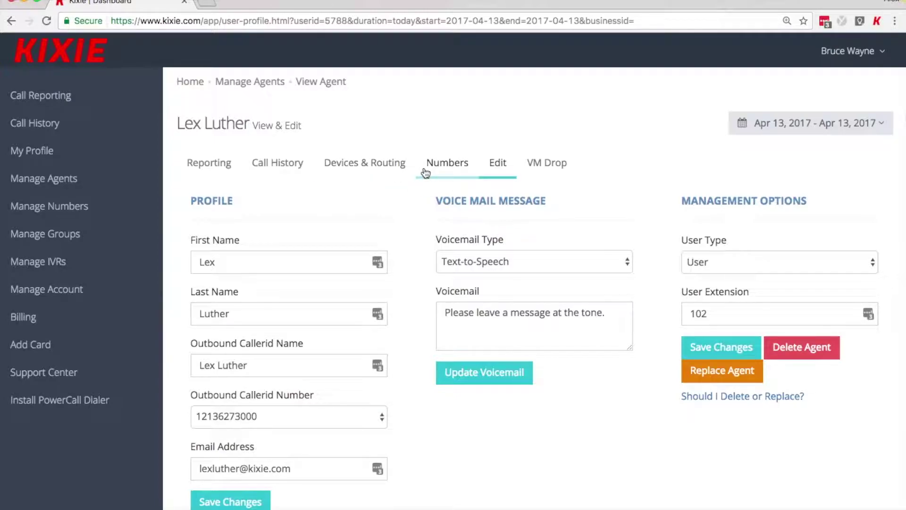
left_click(137, 150)
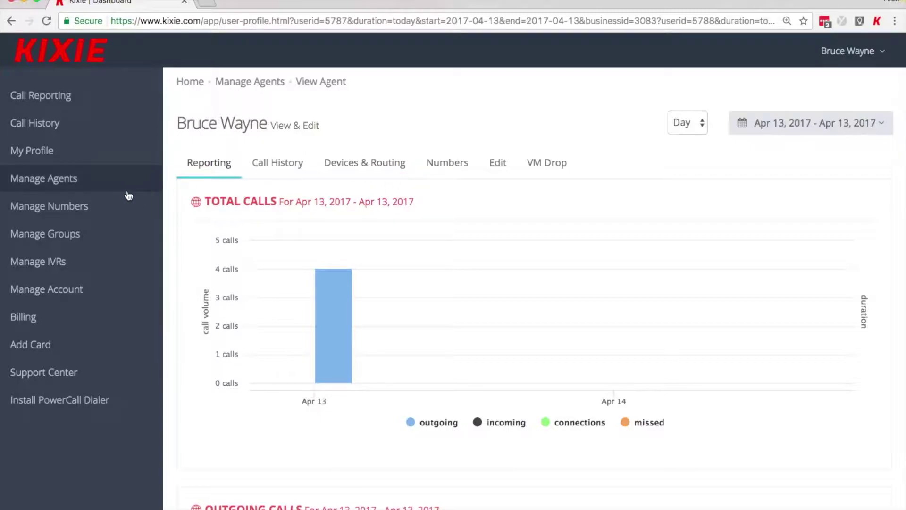
left_click(112, 190)
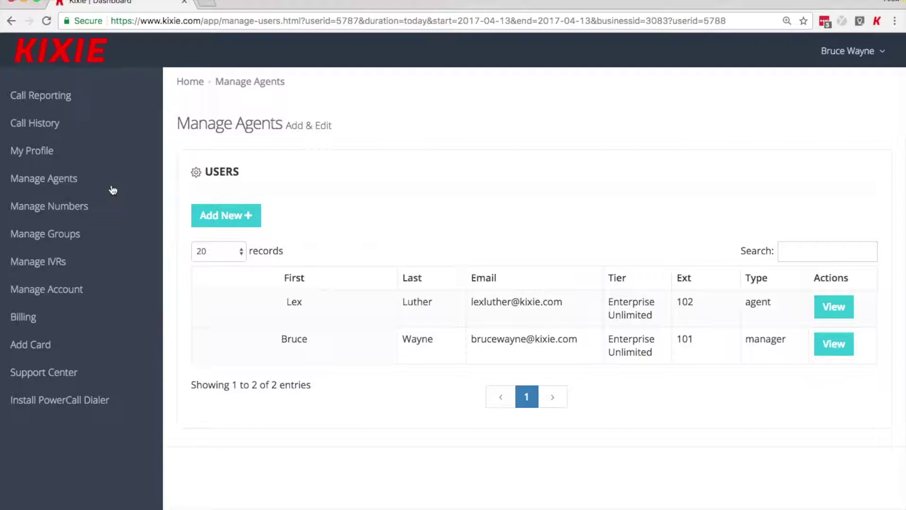
left_click(228, 218)
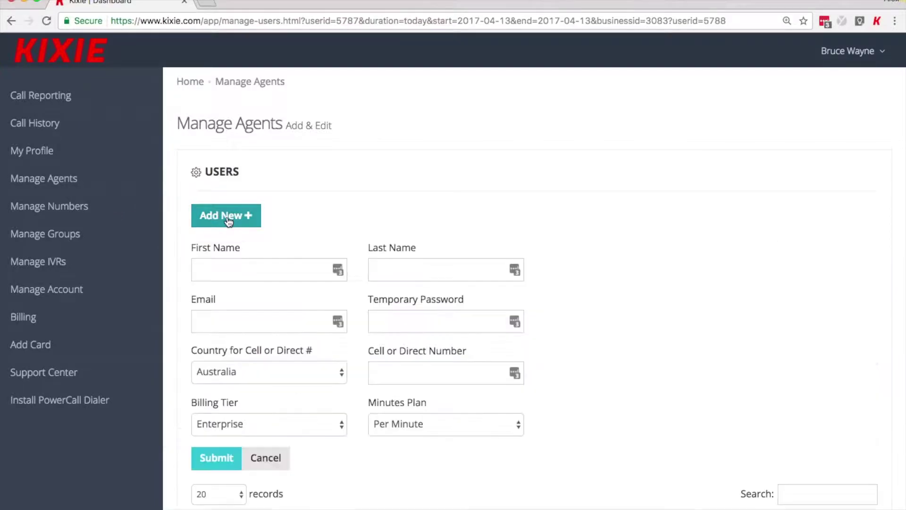
left_click(253, 264)
type("The")
key("Tab")
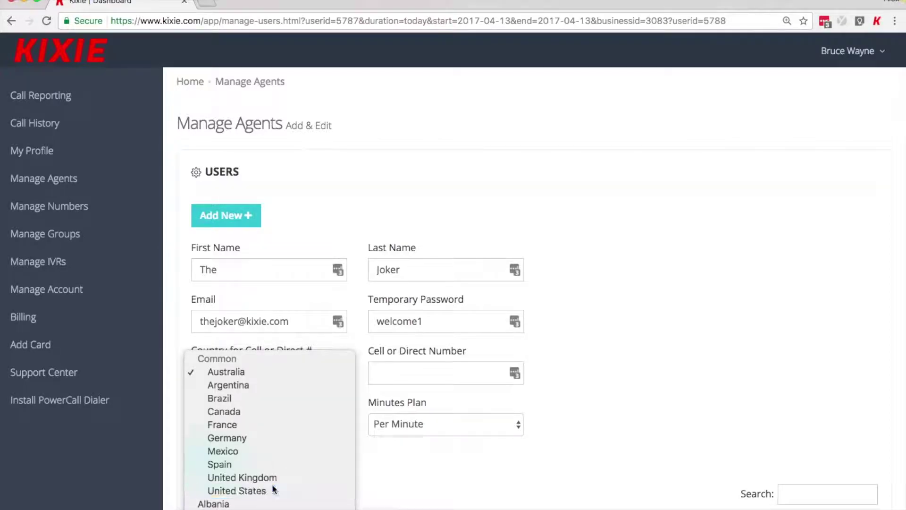
left_click(272, 486)
left_click(413, 364)
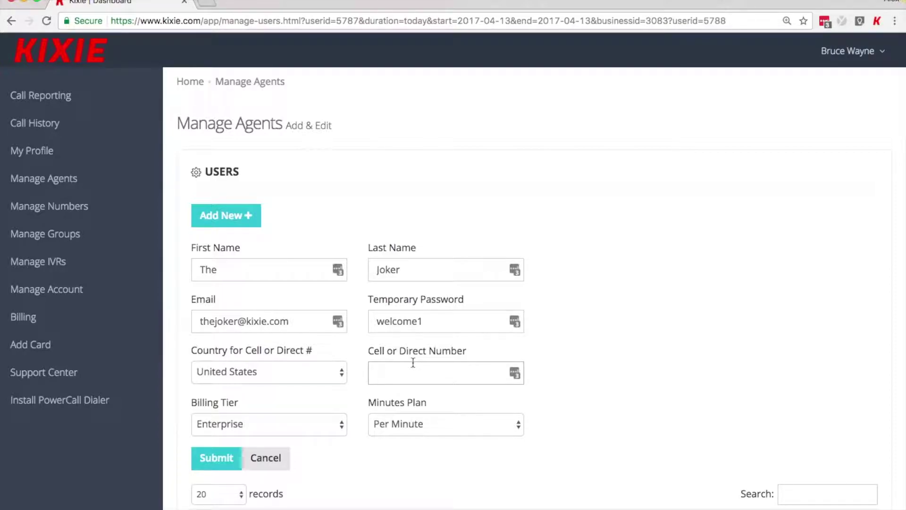
Step: Keep the Per Minute plan and submit the new agent, extension 103
scroll(344, 381, "down", 3)
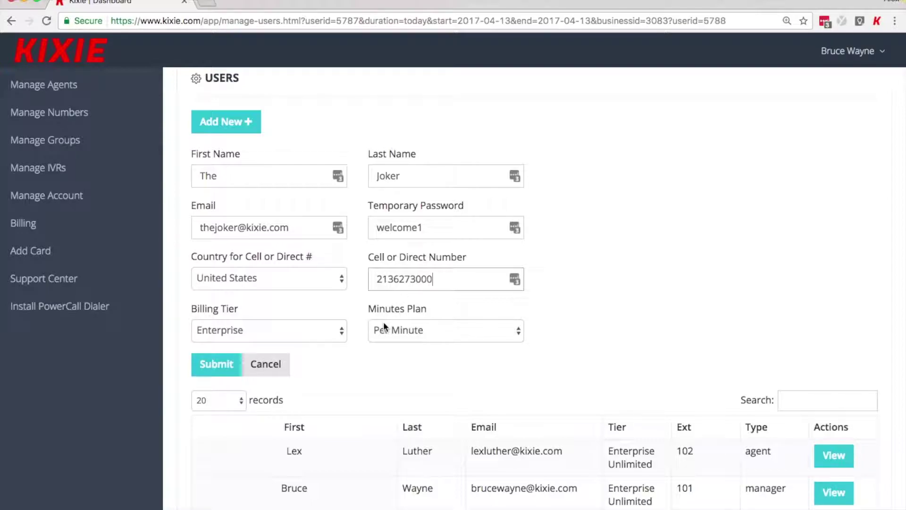
left_click(395, 333)
left_click(387, 357)
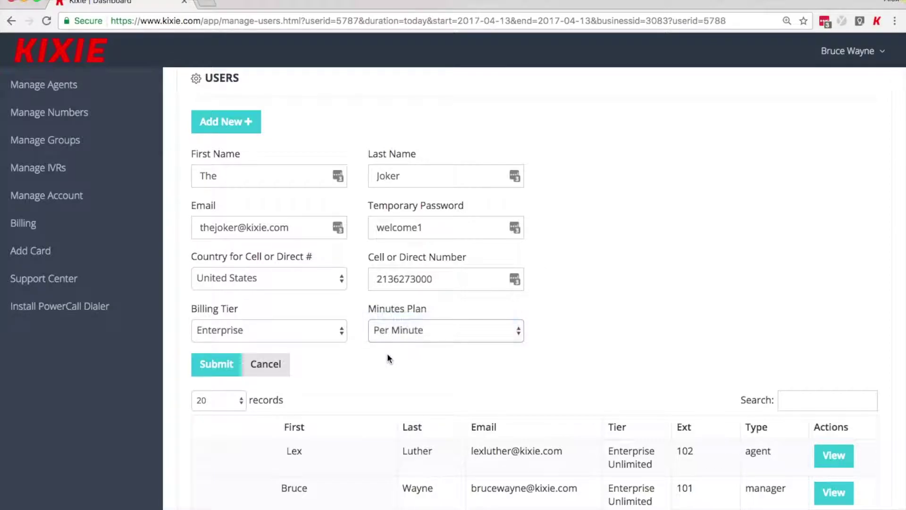
scroll(387, 358, "down", 1)
left_click(226, 348)
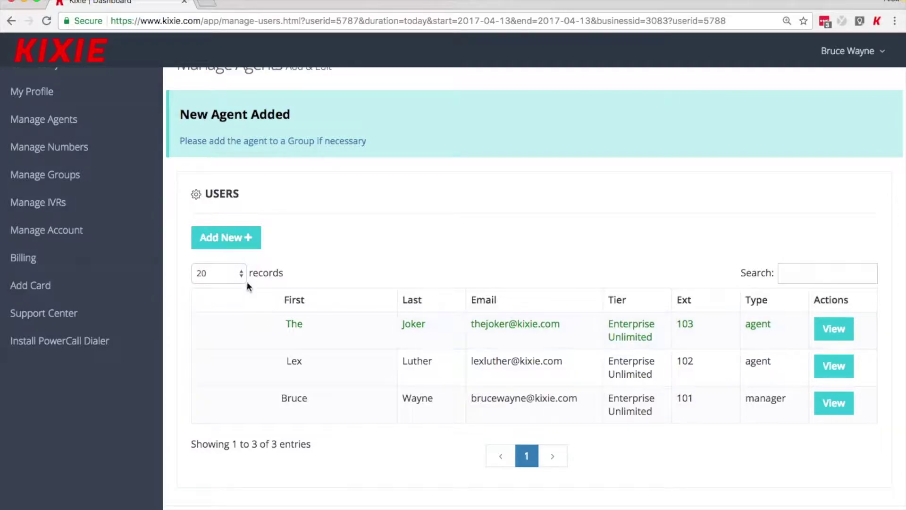
left_click(108, 150)
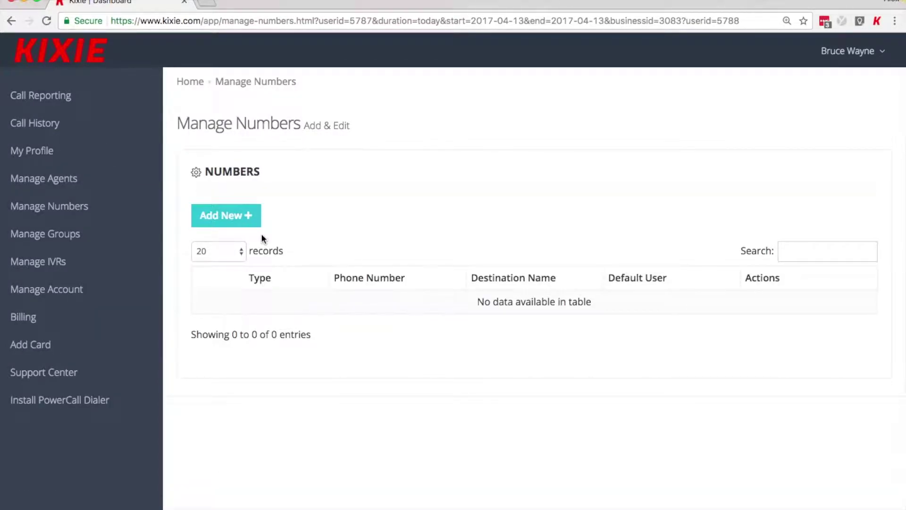
Step: Search United States Agent numbers filtered to area code 305 and claim the first result
left_click(249, 222)
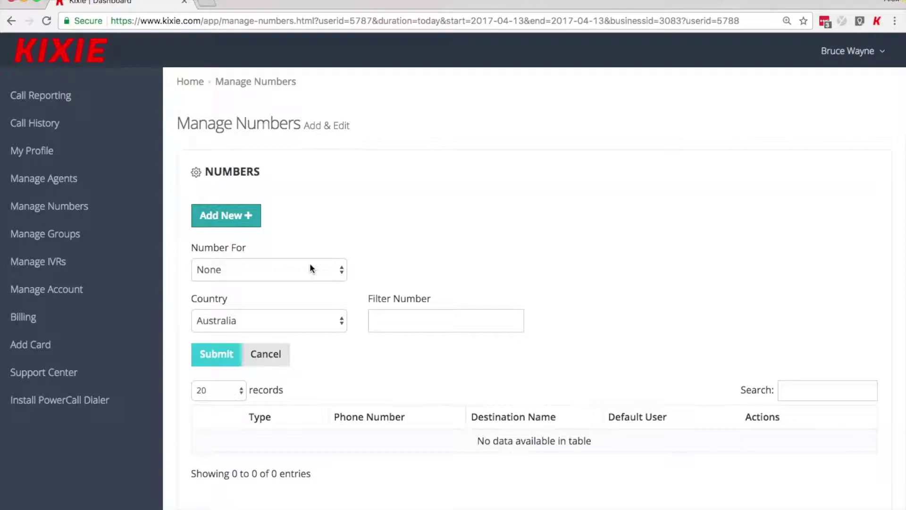
left_click(311, 269)
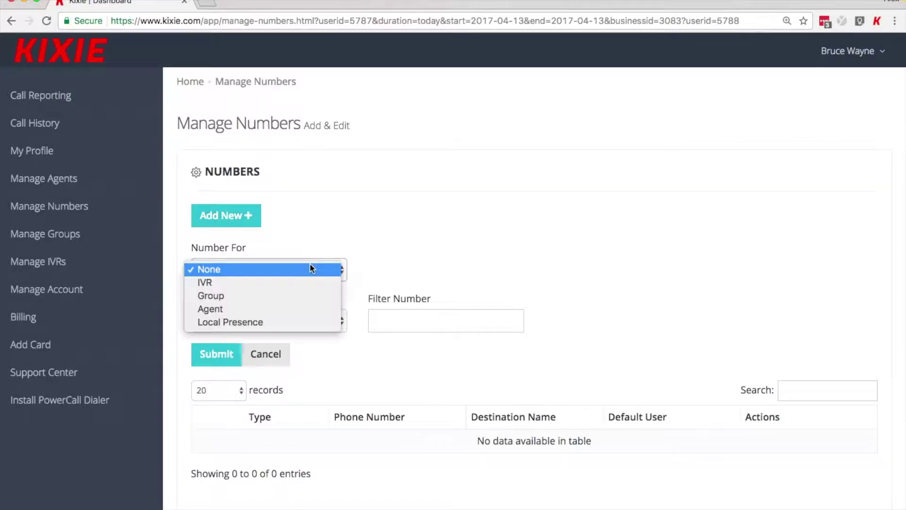
left_click(309, 308)
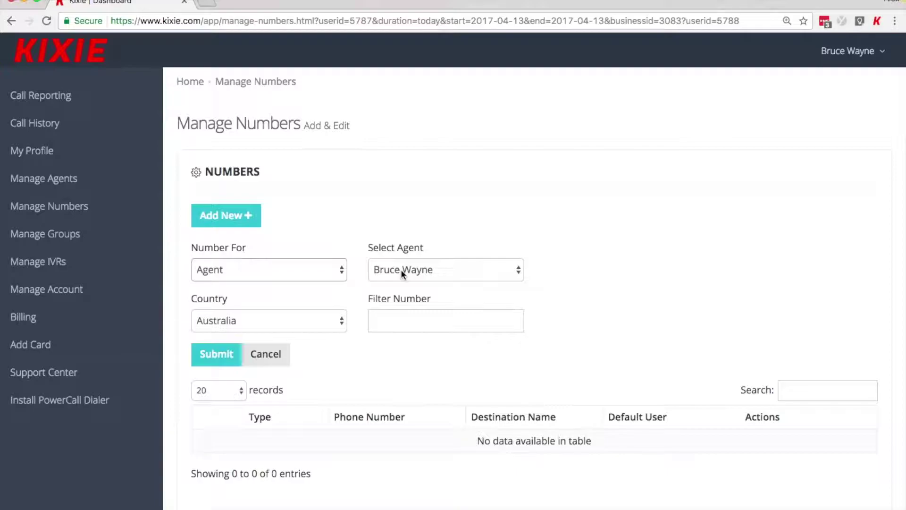
left_click(333, 319)
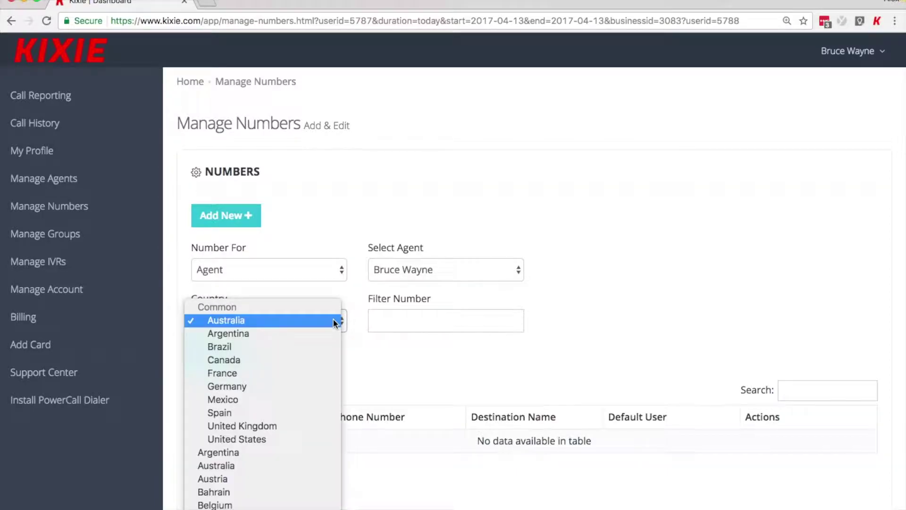
left_click(310, 439)
left_click(441, 323)
type("305")
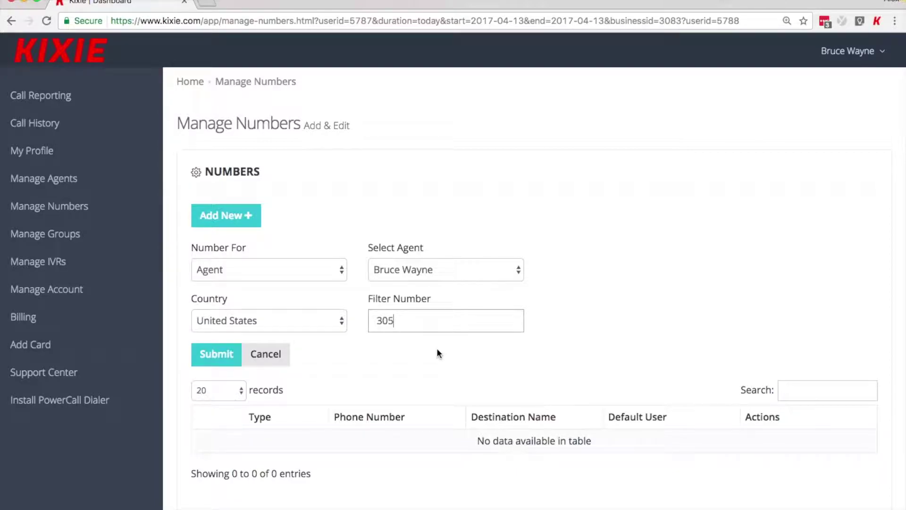
left_click(224, 360)
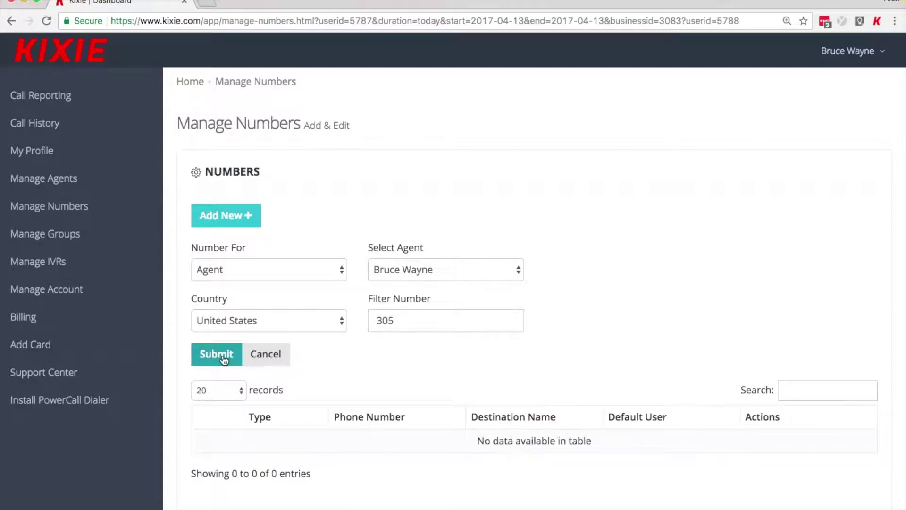
scroll(585, 305, "down", 2)
scroll(585, 306, "up", 1)
scroll(586, 304, "down", 3)
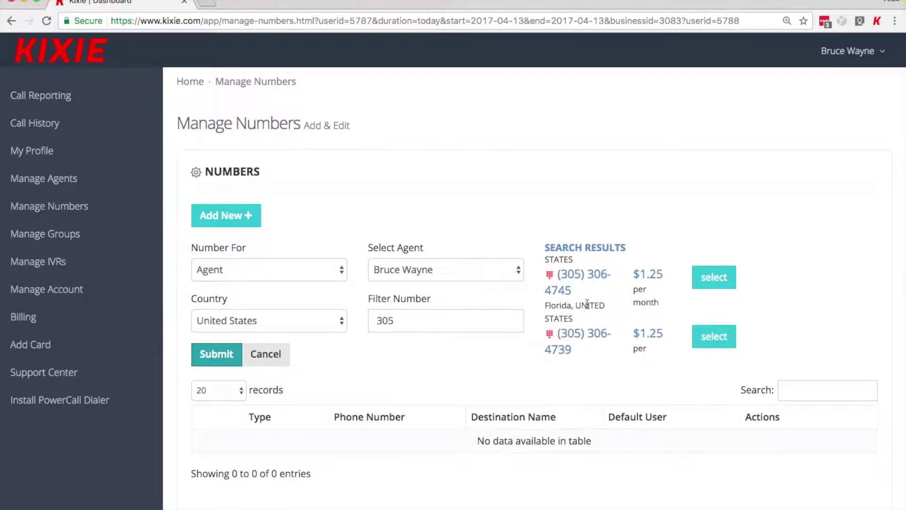
left_click(725, 282)
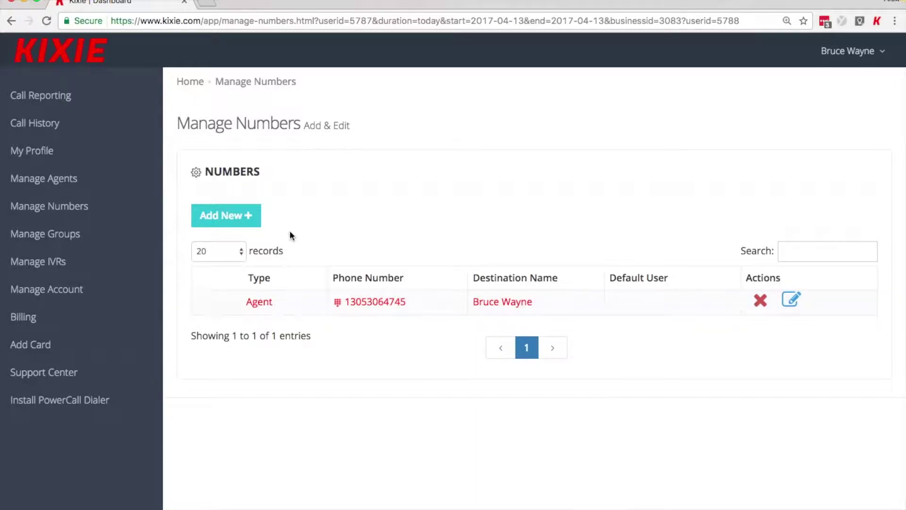
Step: Set the agent's Outbound Callerid Number to the new 305 number and save the change
left_click(47, 22)
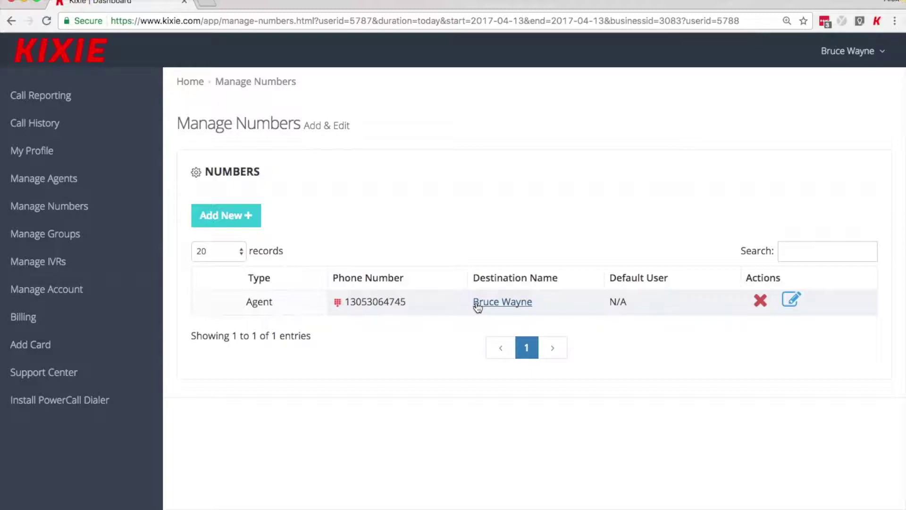
left_click(502, 307)
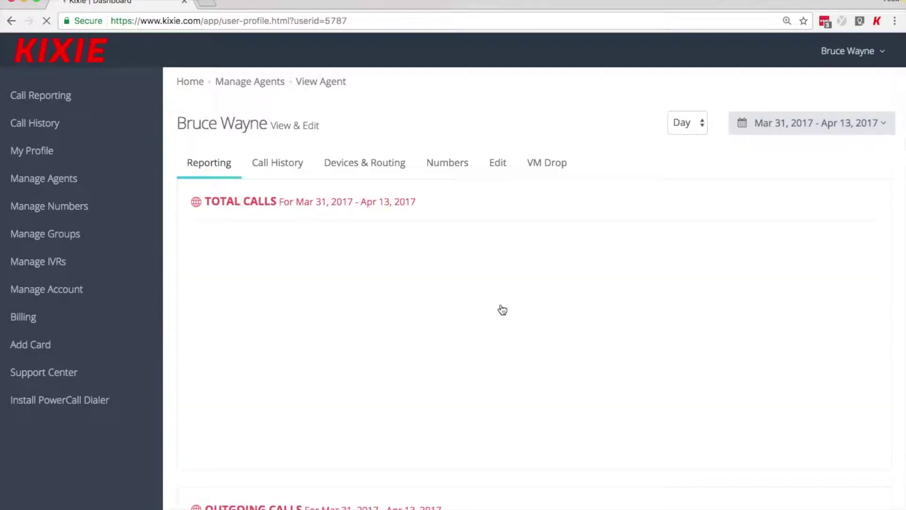
left_click(499, 162)
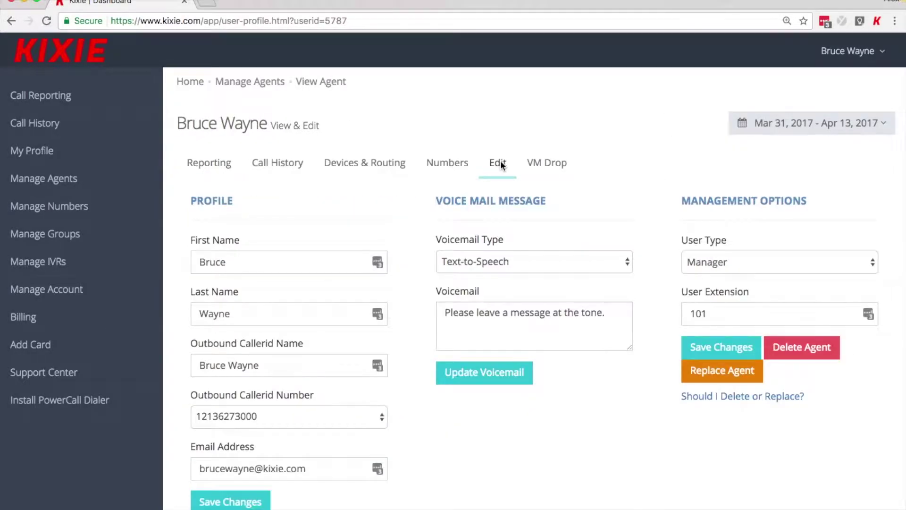
left_click(377, 418)
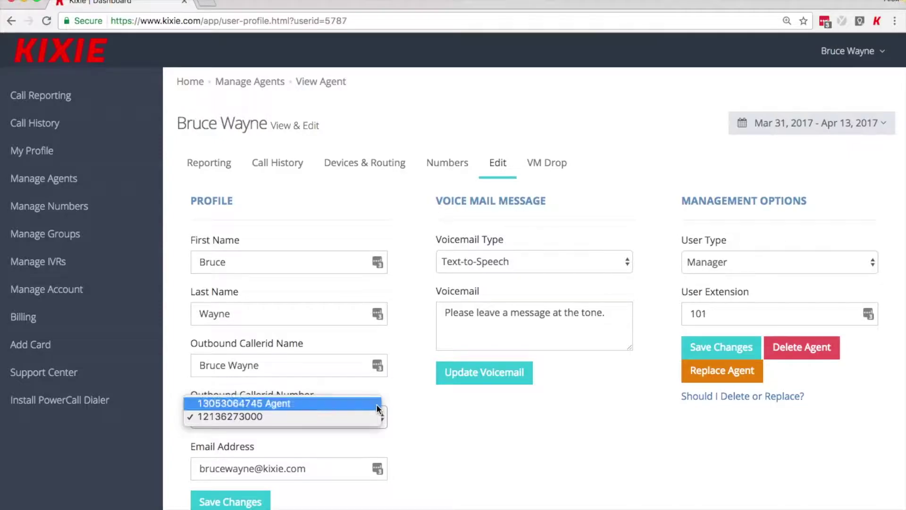
left_click(377, 405)
left_click(230, 502)
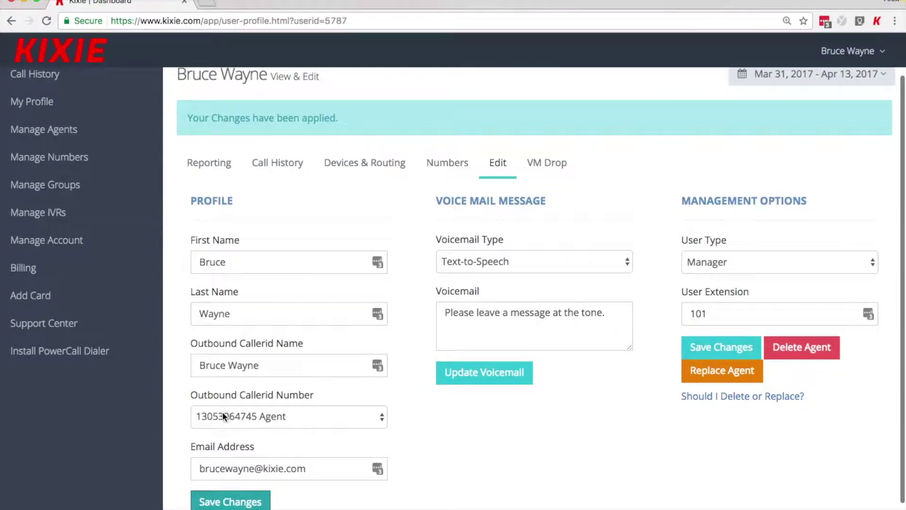
scroll(406, 435, "up", 2)
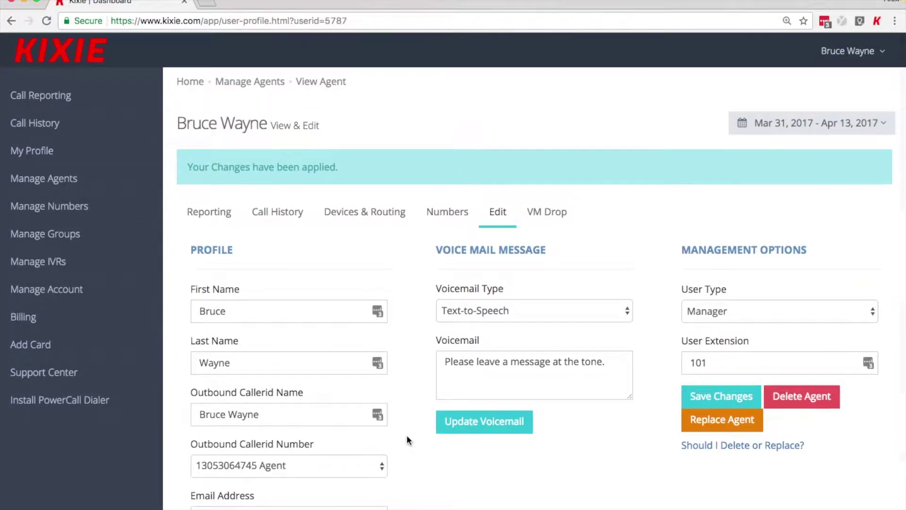
left_click(130, 206)
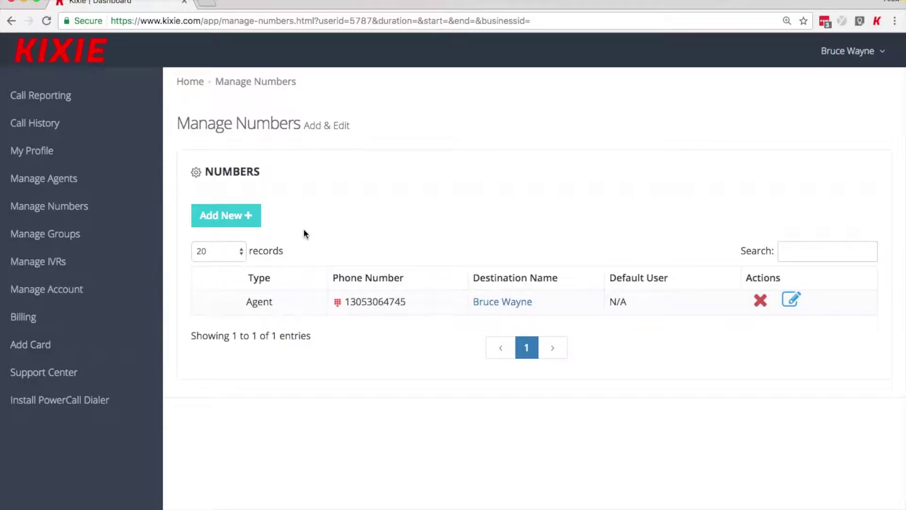
Step: Claim the first available United States 305 number for the second agent and view that agent
left_click(254, 217)
left_click(273, 268)
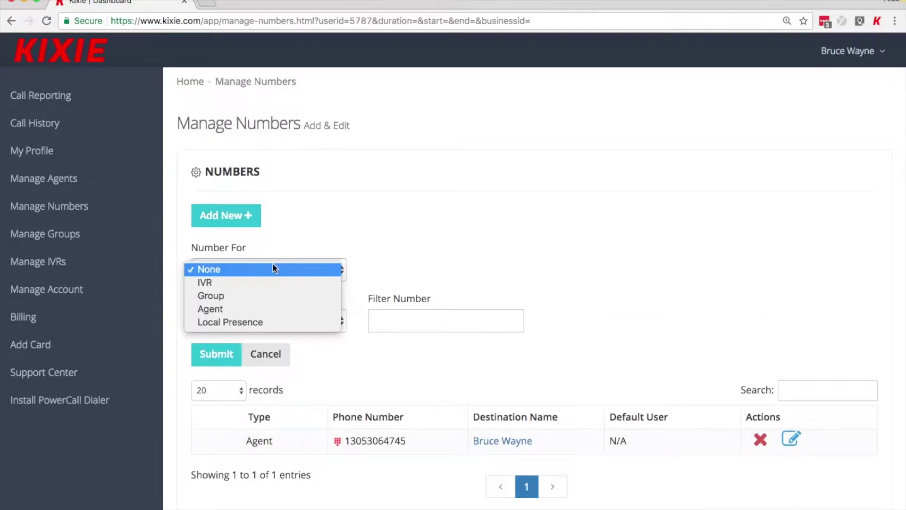
left_click(285, 308)
left_click(420, 268)
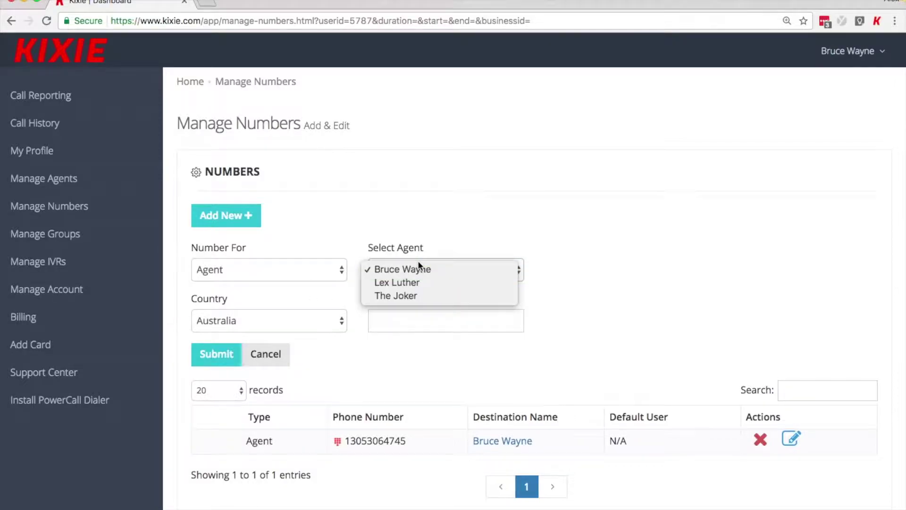
left_click(425, 284)
left_click(328, 322)
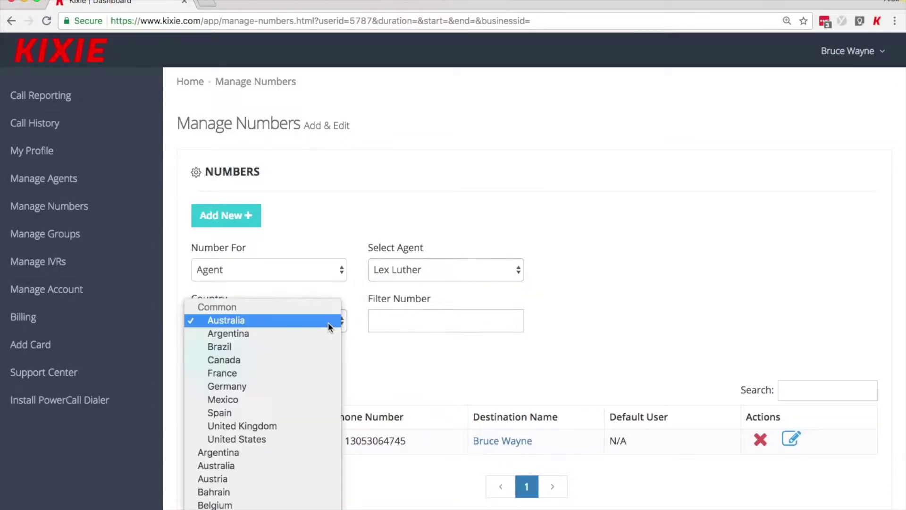
left_click(312, 439)
left_click(429, 317)
type("305")
left_click(218, 356)
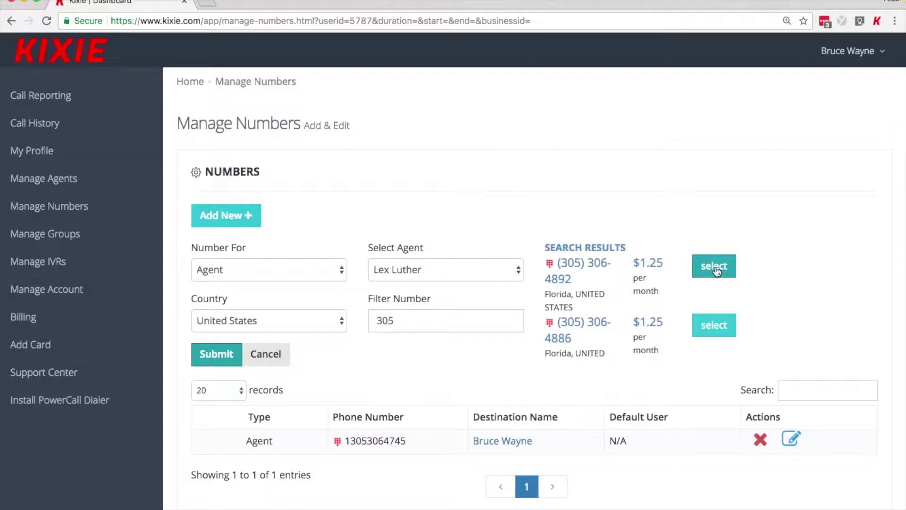
left_click(715, 267)
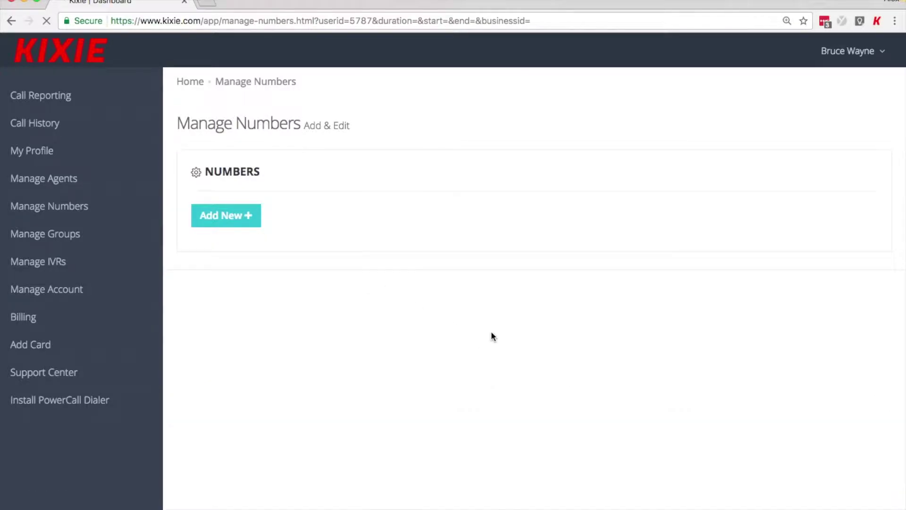
left_click(492, 329)
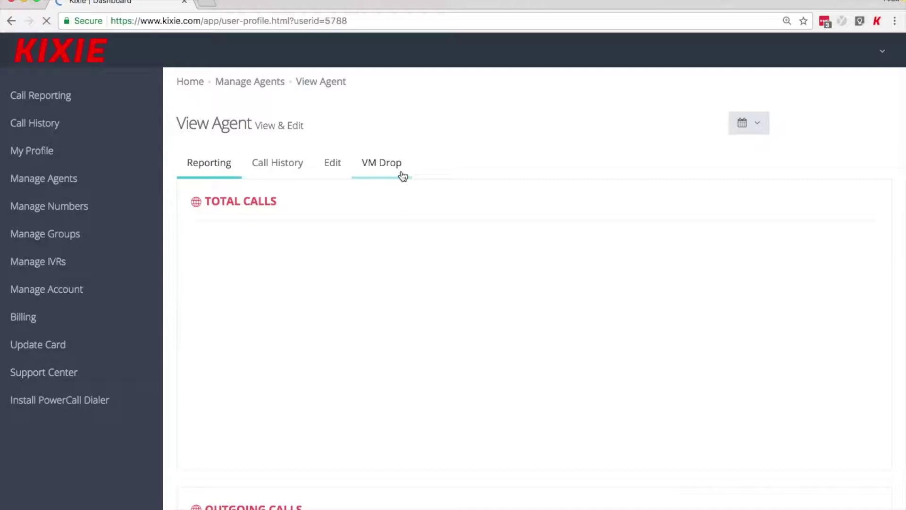
Step: Set the second agent's Outbound Callerid Number to their new 305 number and save the profile
left_click(500, 165)
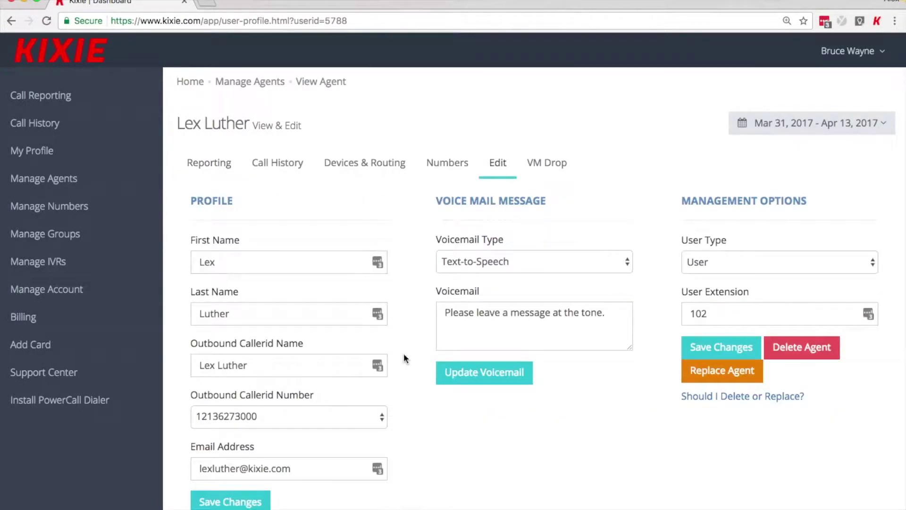
left_click(354, 416)
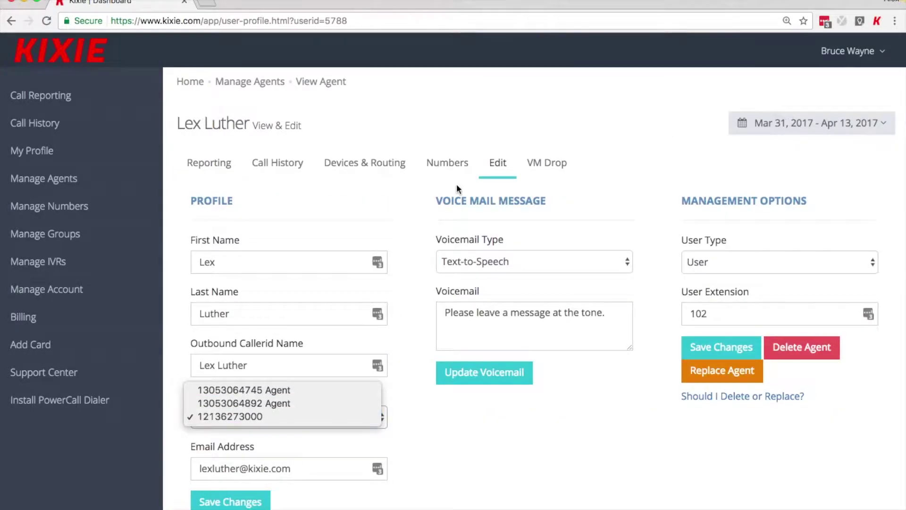
left_click(452, 164)
left_click(450, 165)
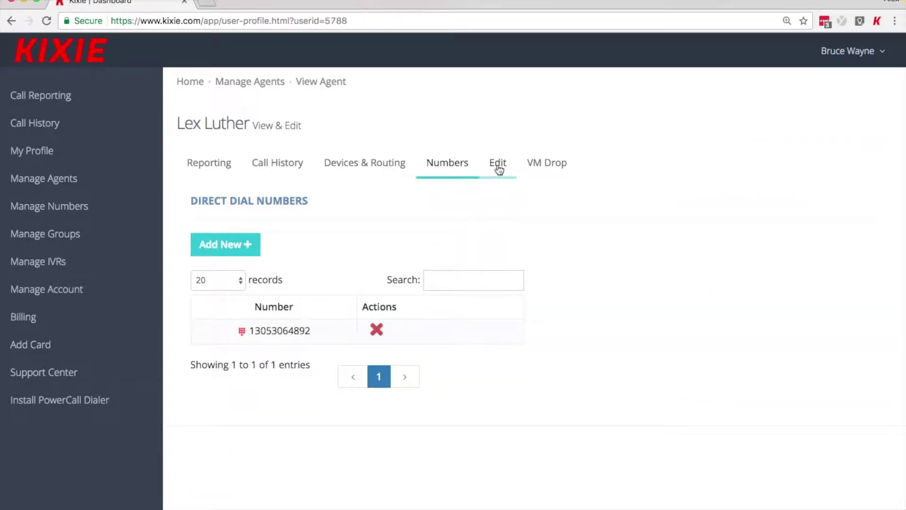
left_click(499, 168)
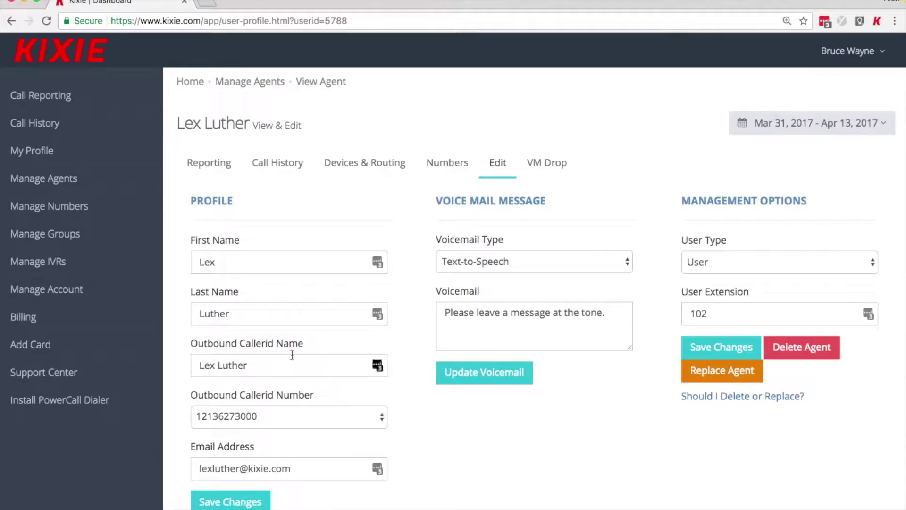
left_click(283, 412)
left_click(299, 402)
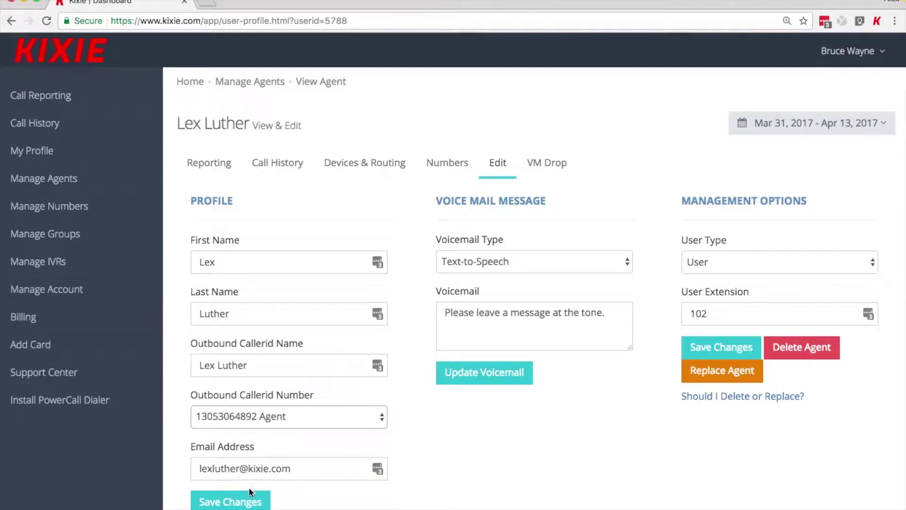
left_click(240, 503)
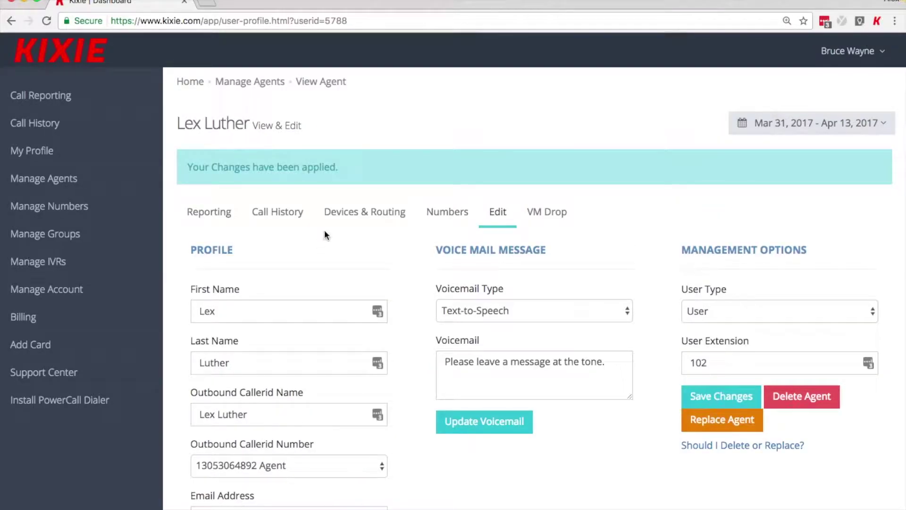
left_click(123, 207)
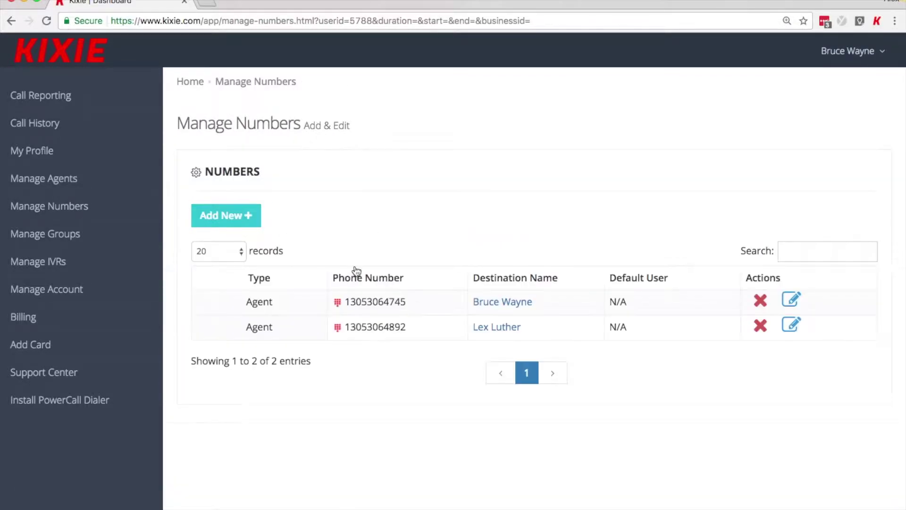
Step: Check a new number's Number For choices, leave it at None, and go to the Groups page
left_click(259, 222)
left_click(273, 266)
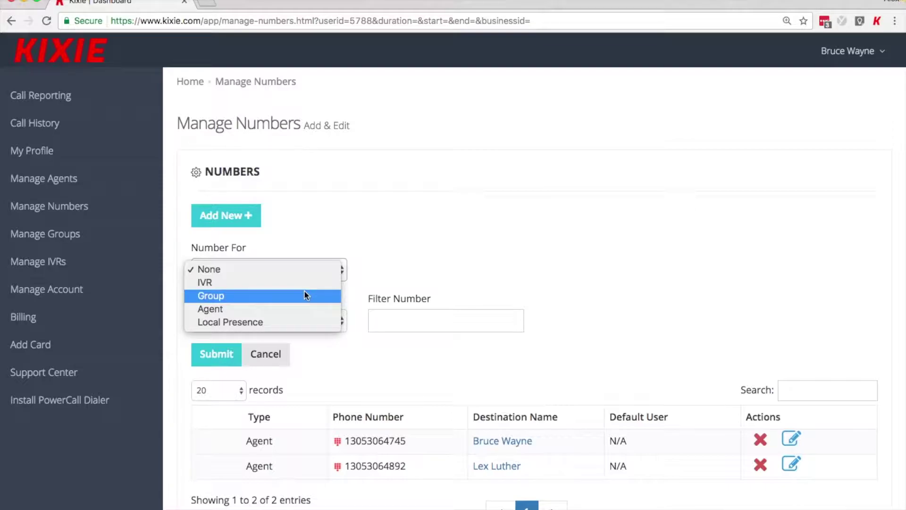
left_click(302, 229)
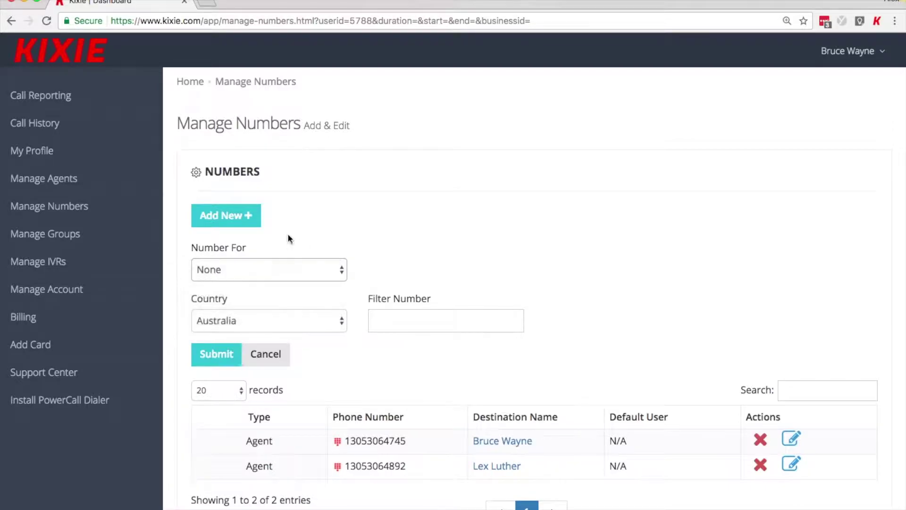
left_click(135, 243)
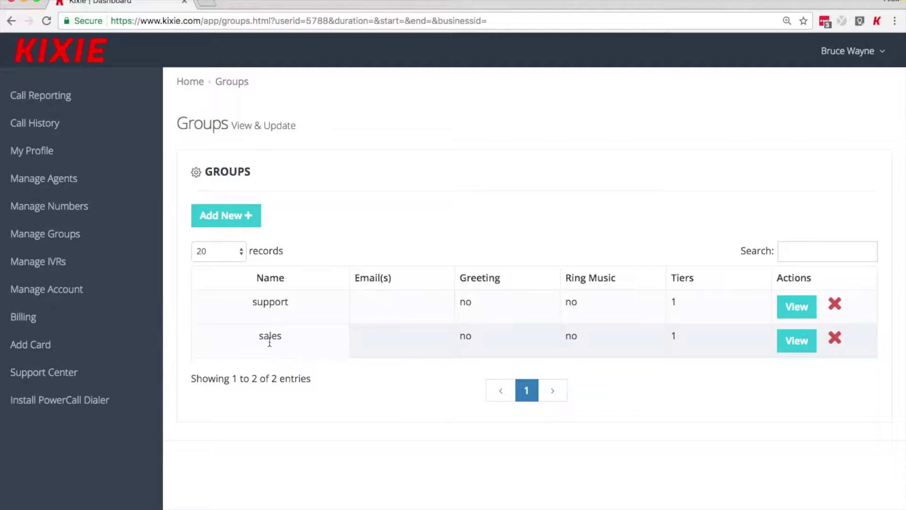
Step: Rename the sales group to My Group and enter a voicemail notification e-mail address
left_click(797, 345)
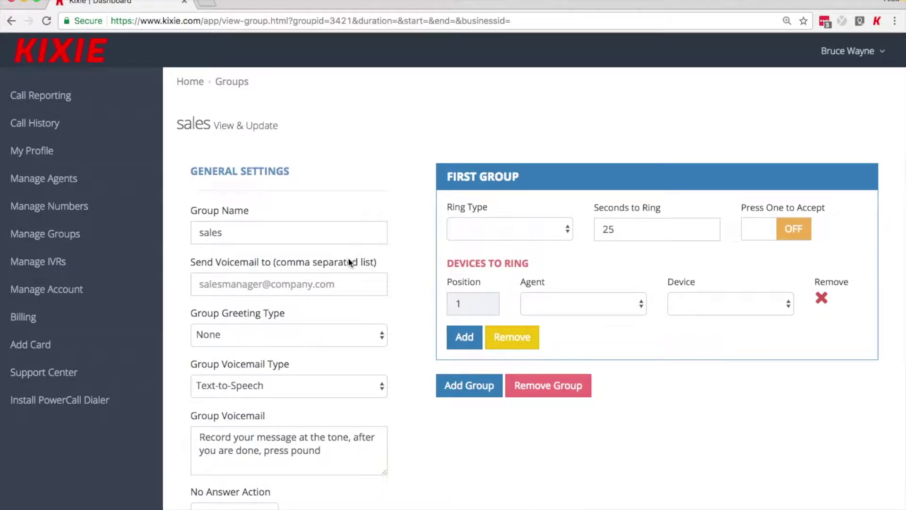
left_click_drag(260, 232, 186, 237)
type("My Group")
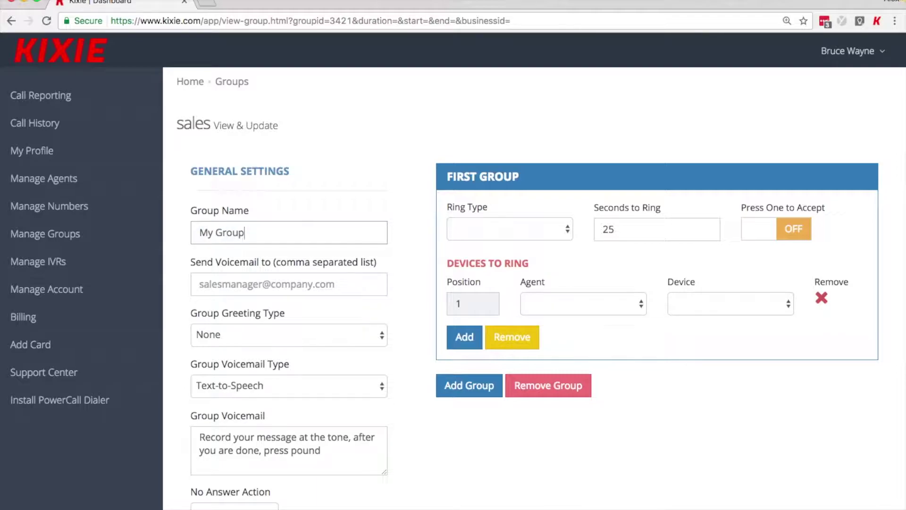
key("Tab")
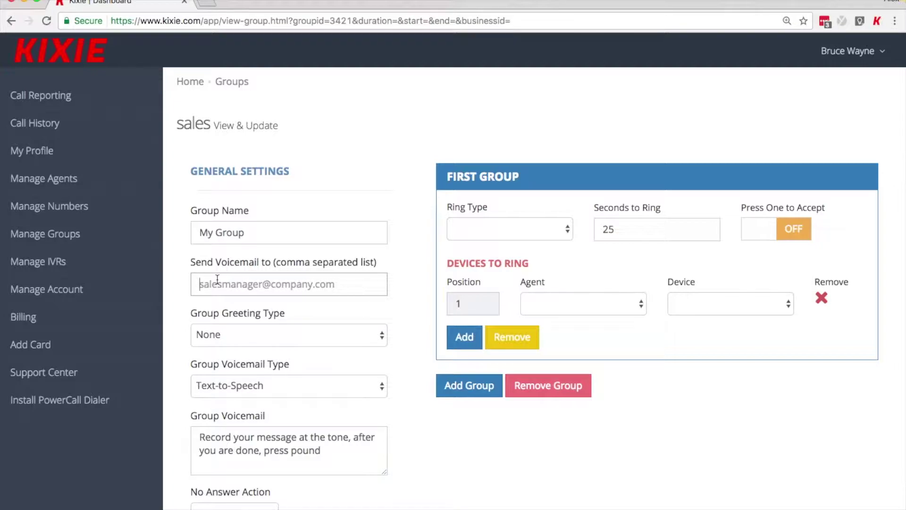
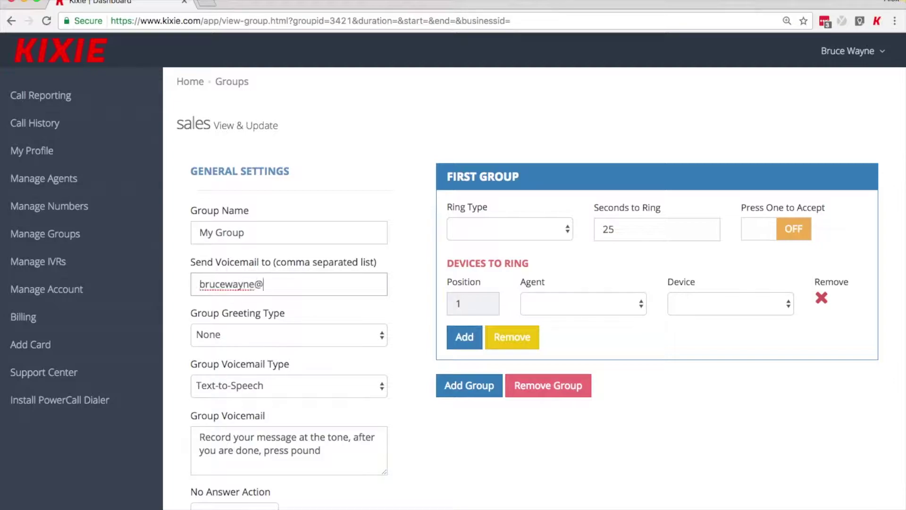
Step: Make the group greeting Text-to-Speech reading 'Please hold while we connect you.'
left_click(332, 336)
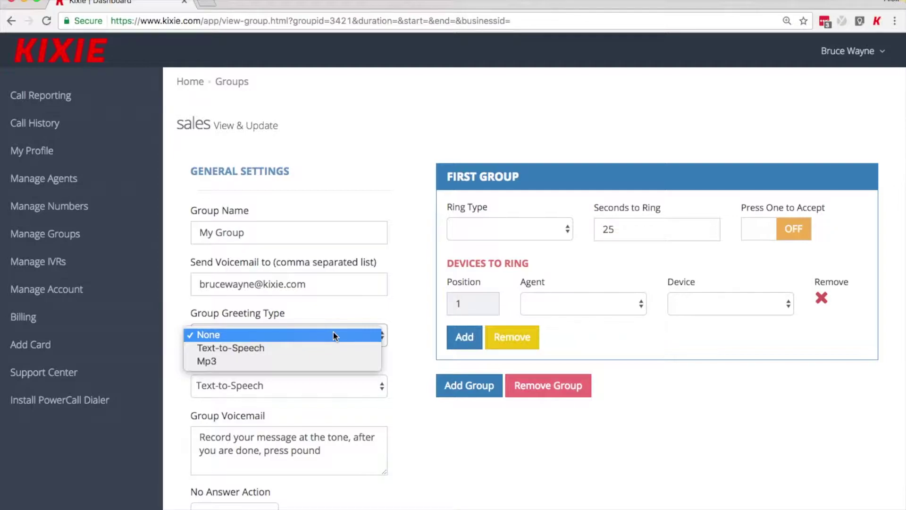
left_click(332, 348)
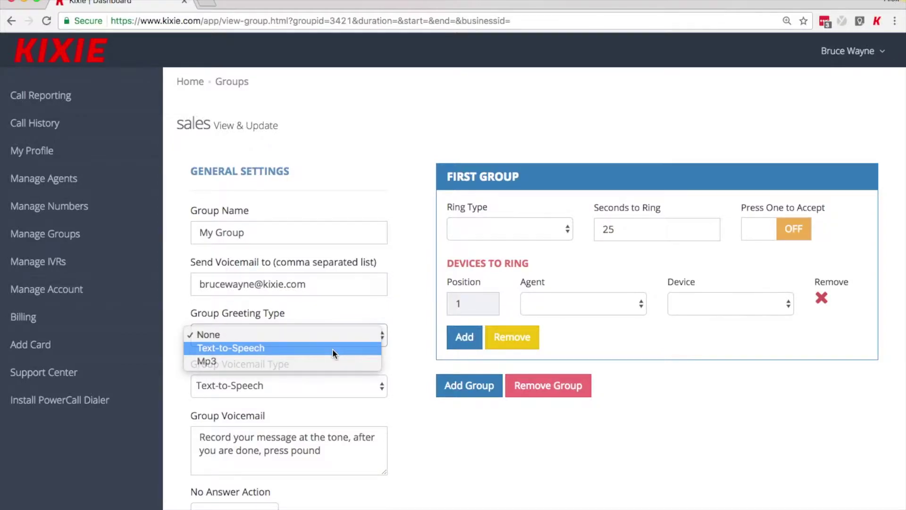
left_click(288, 383)
type("P")
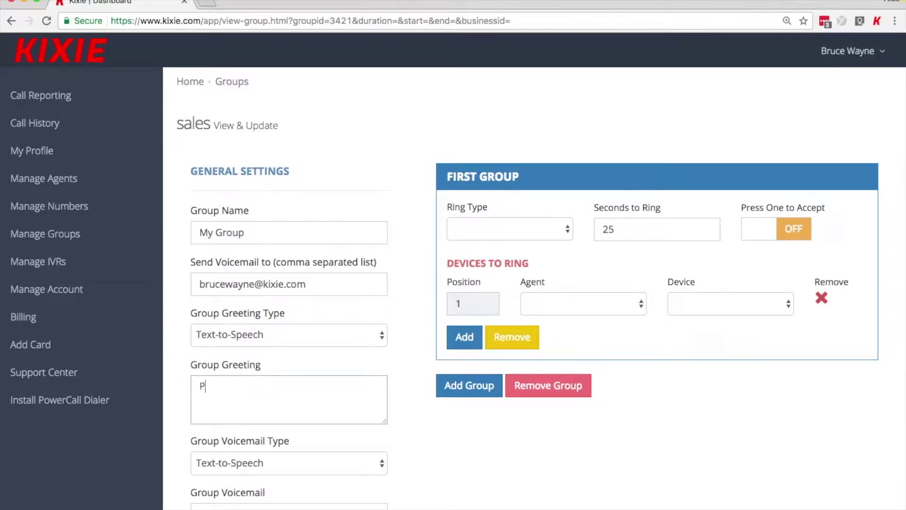
type("lease hold while we con")
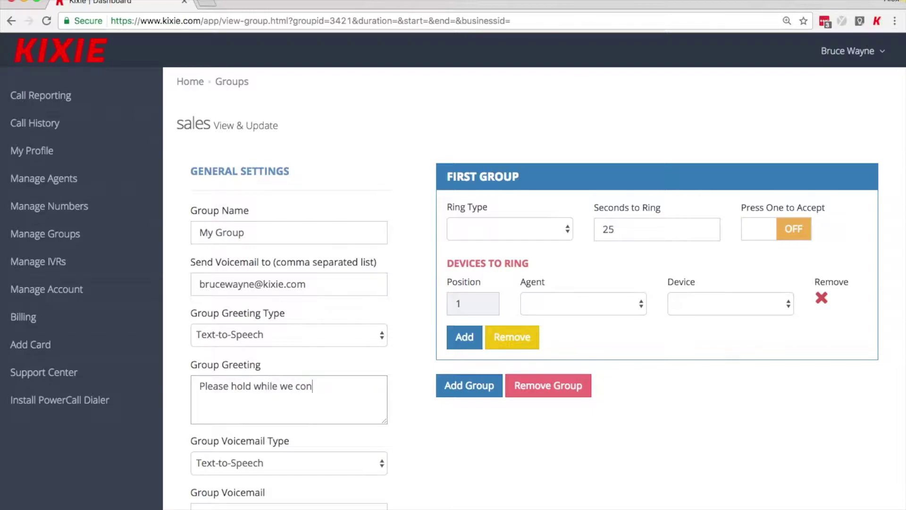
type("nect you.")
scroll(354, 312, "down", 2)
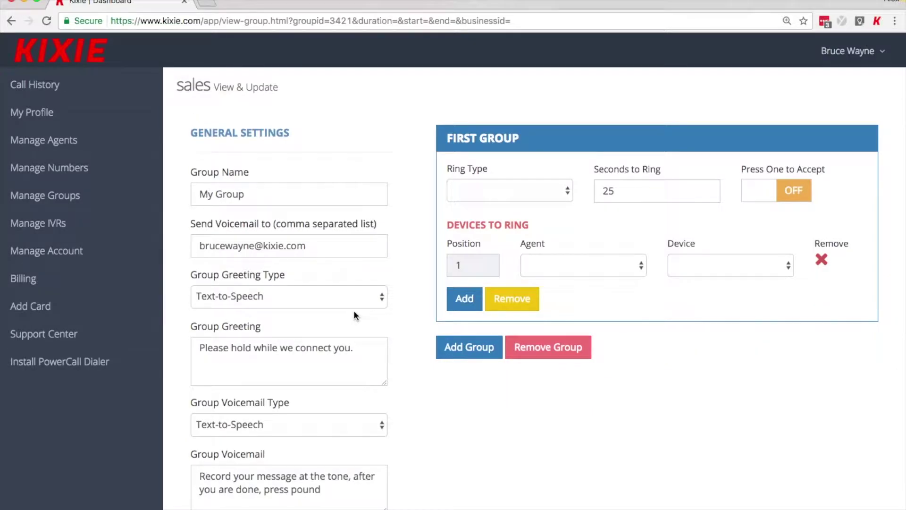
scroll(354, 315, "down", 3)
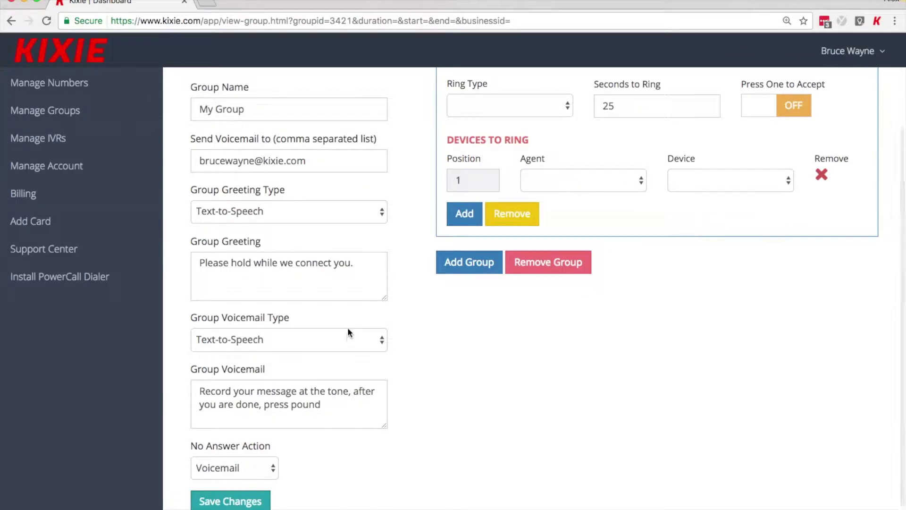
Step: Switch the greeting type to Mp3 and keep voicemail as Text-to-Speech
left_click(353, 213)
left_click(350, 225)
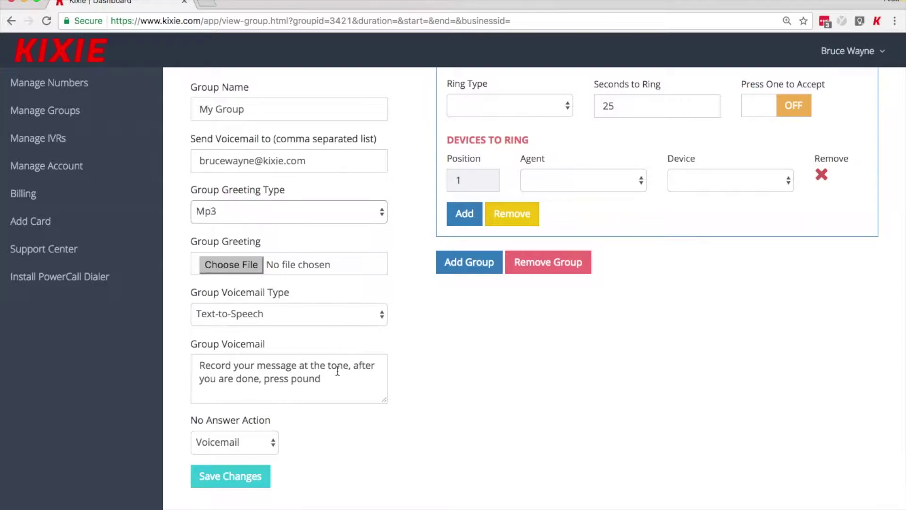
left_click(336, 315)
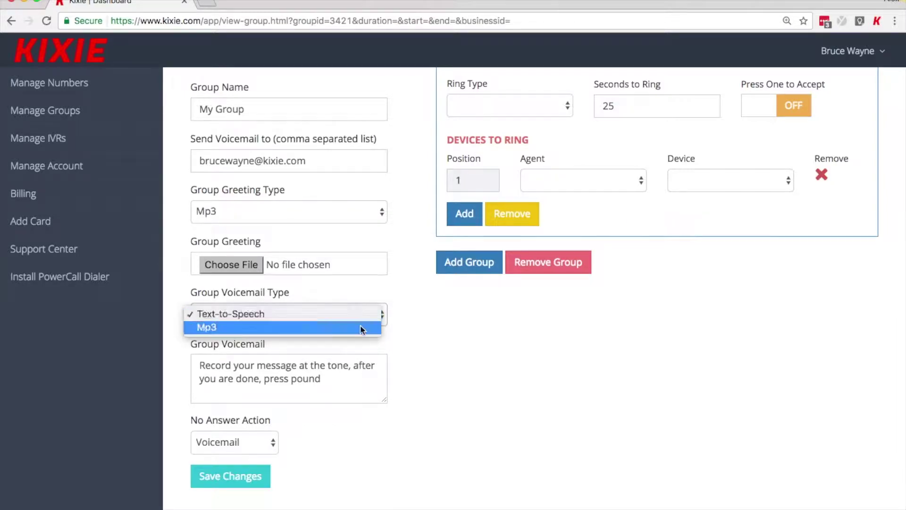
left_click(387, 347)
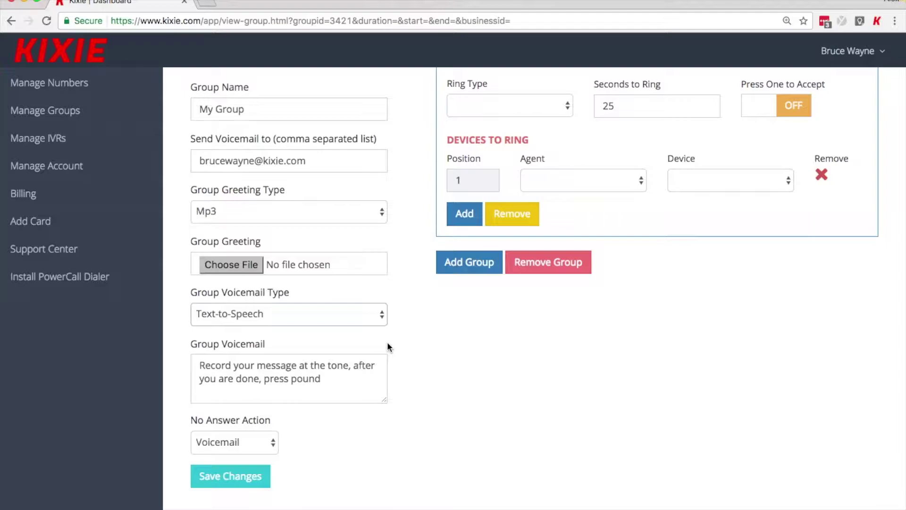
scroll(388, 344, "up", 5)
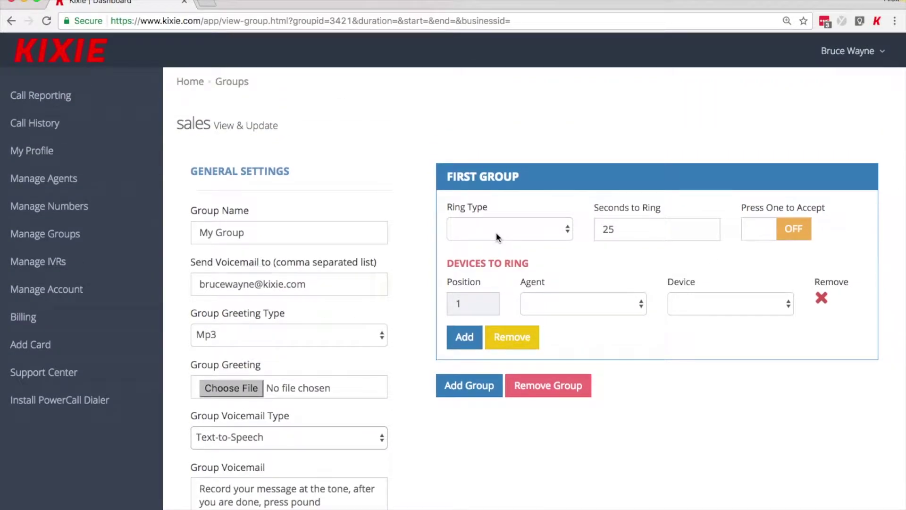
Step: Keep Simultaneous ringing and set ring position 1 to the first agent on webrtc
left_click(496, 233)
left_click(497, 233)
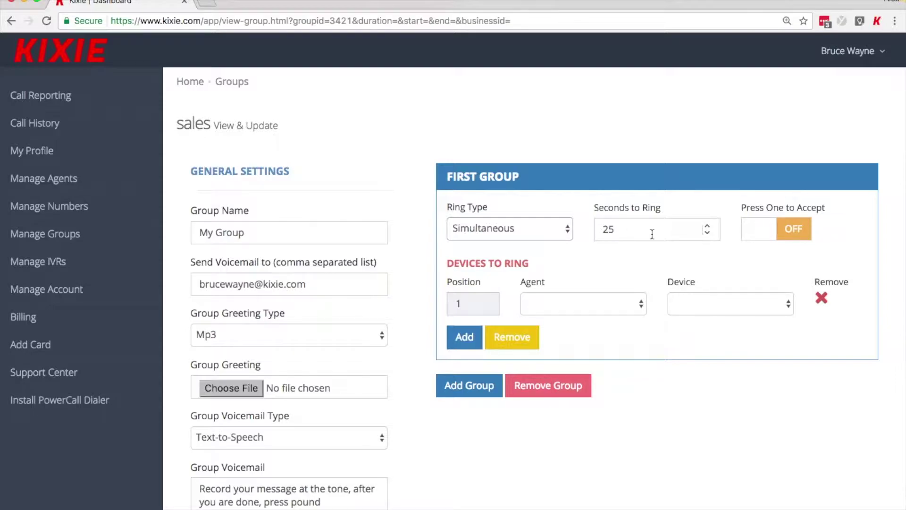
left_click(630, 306)
left_click(630, 306)
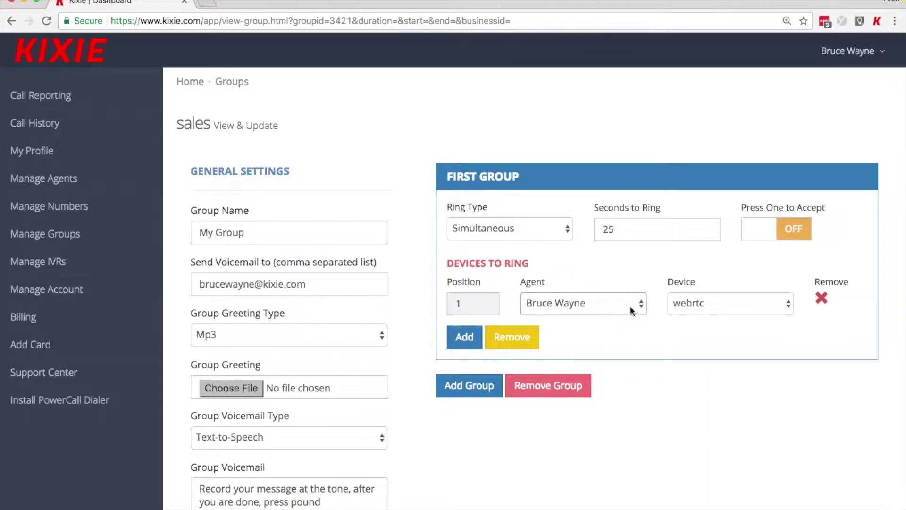
left_click(692, 307)
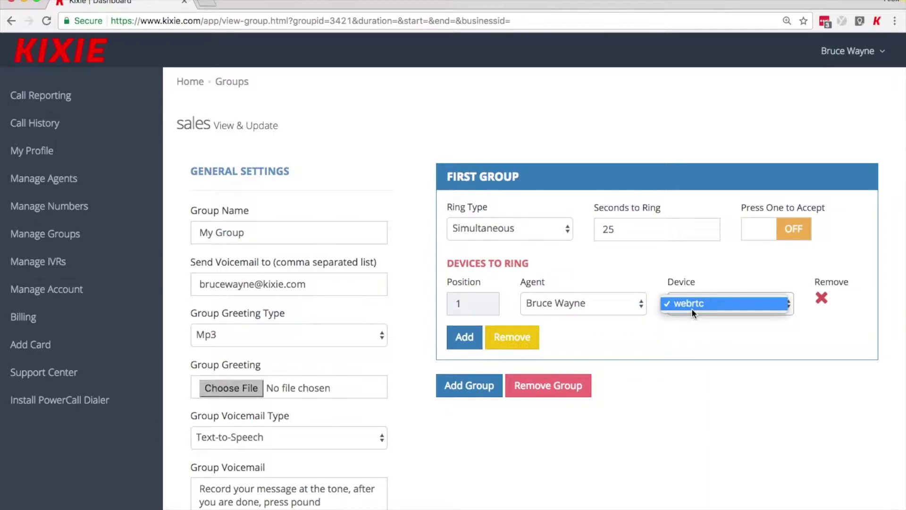
left_click(691, 308)
Step: Add ring positions 2 and 3, each assigned a different agent
left_click(461, 337)
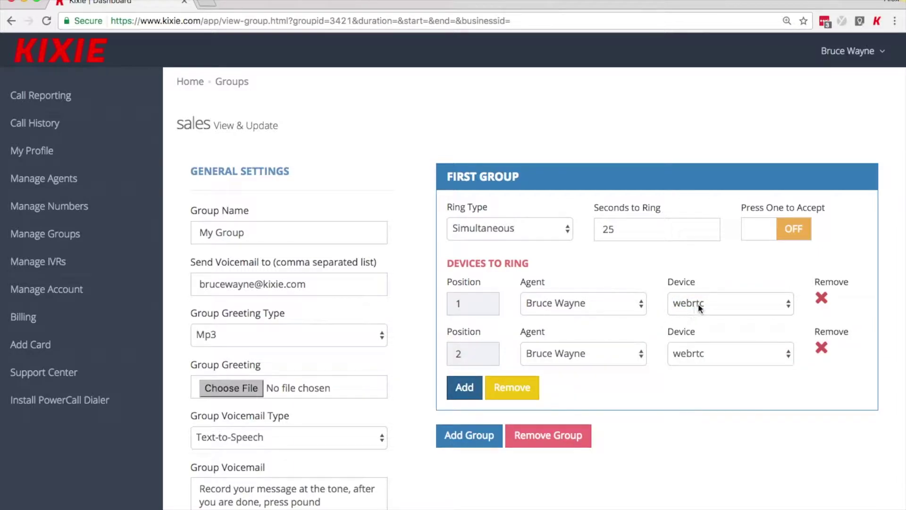
left_click(587, 353)
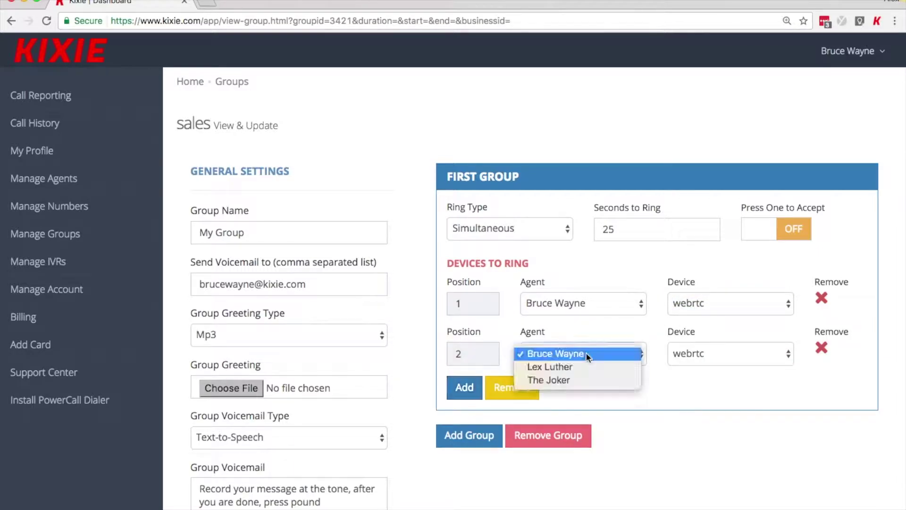
left_click(586, 368)
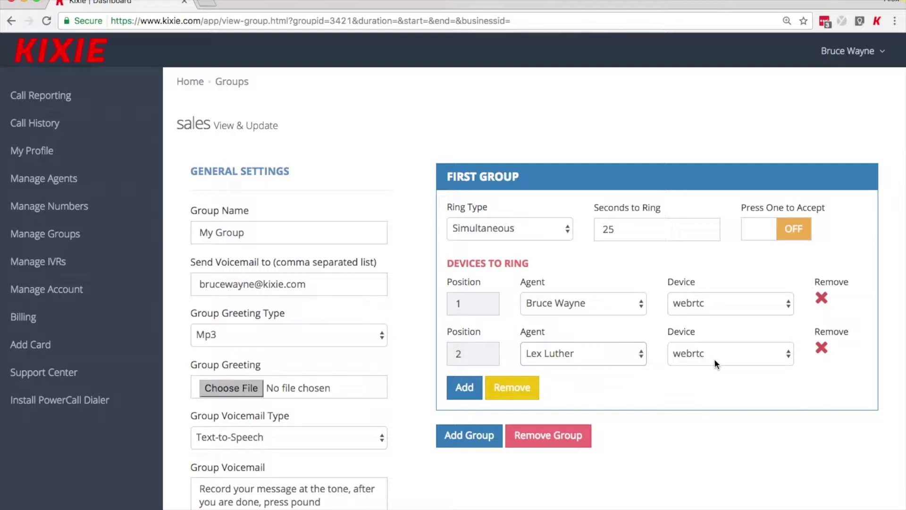
left_click(464, 387)
left_click(598, 410)
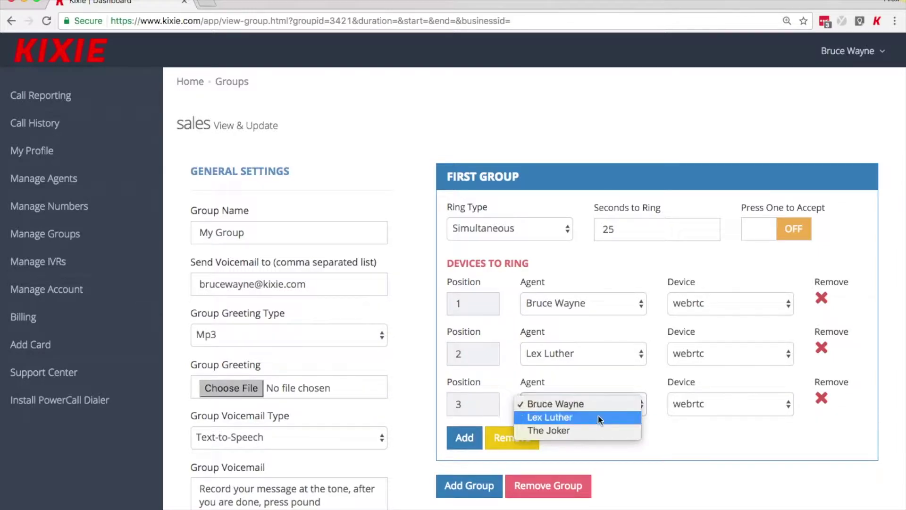
left_click(596, 430)
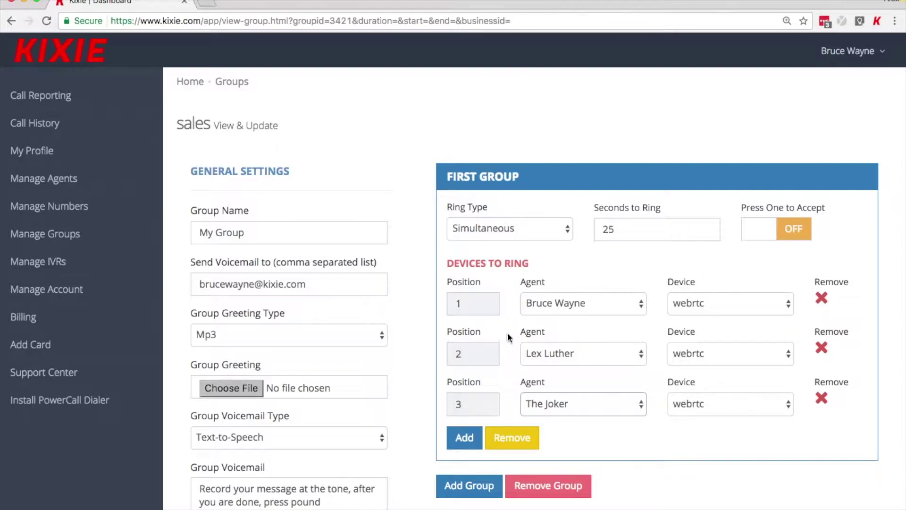
Step: Save the My Group settings and return to the Groups list
scroll(424, 410, "down", 3)
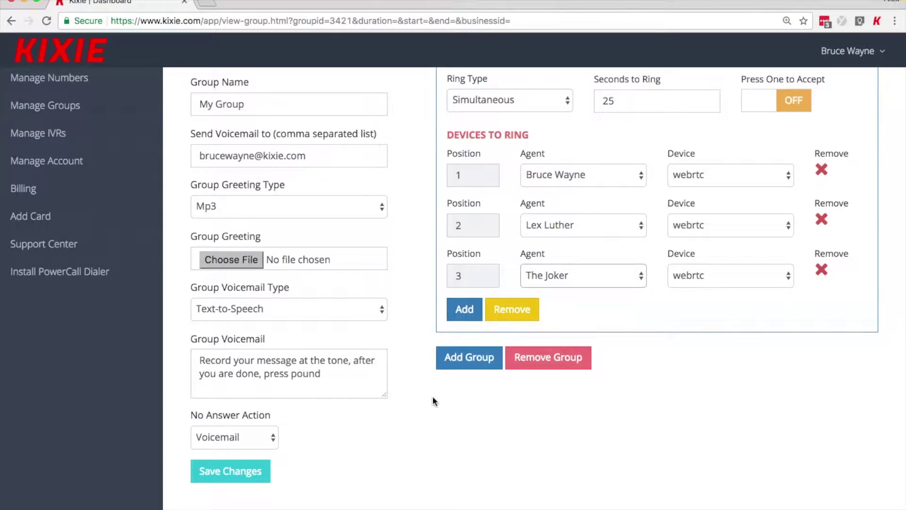
scroll(403, 444, "up", 1)
left_click(231, 505)
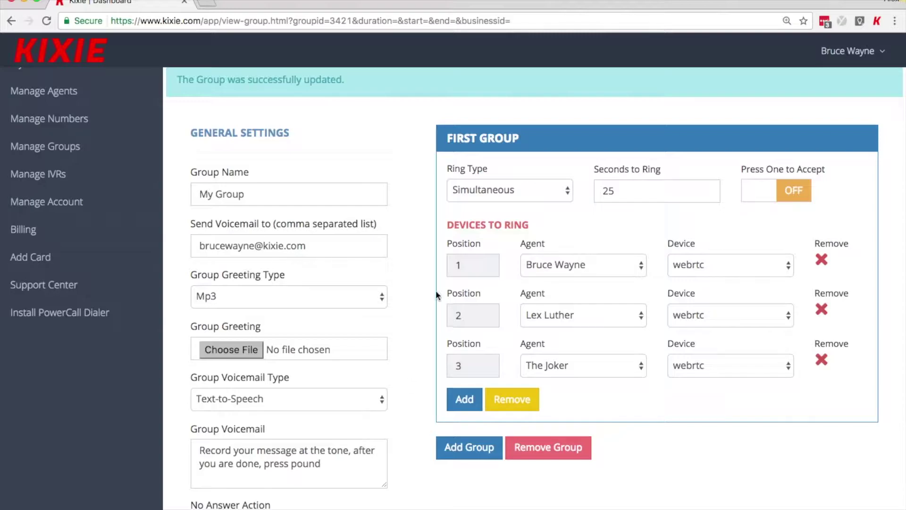
left_click(132, 156)
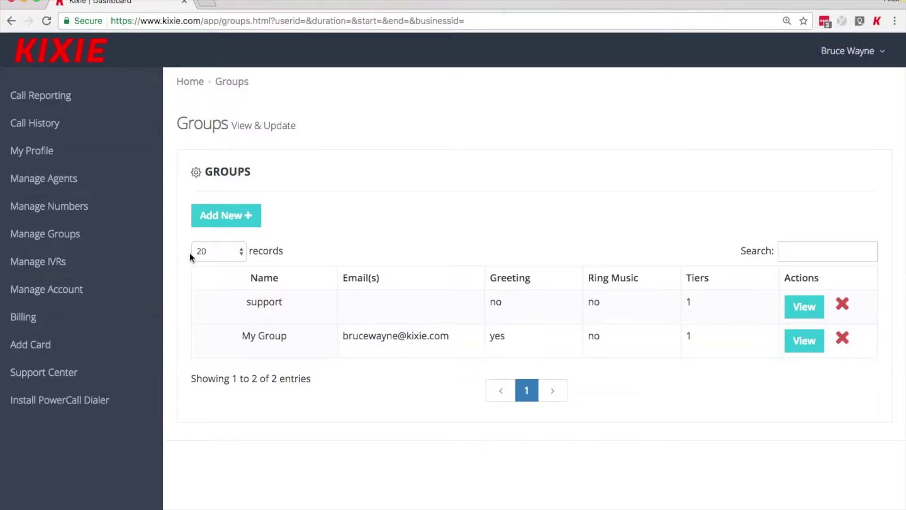
Step: Search for United States numbers matching 305 for a new Group-type number
left_click(140, 219)
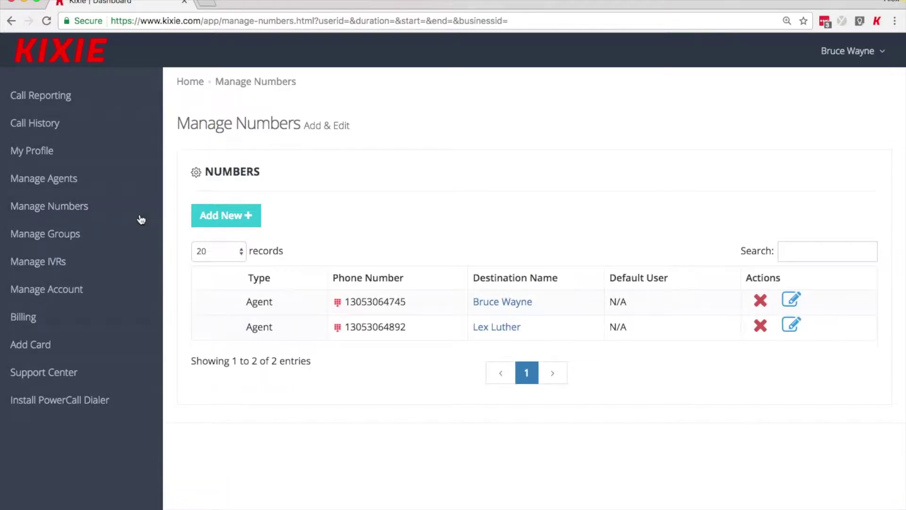
left_click(248, 215)
left_click(263, 267)
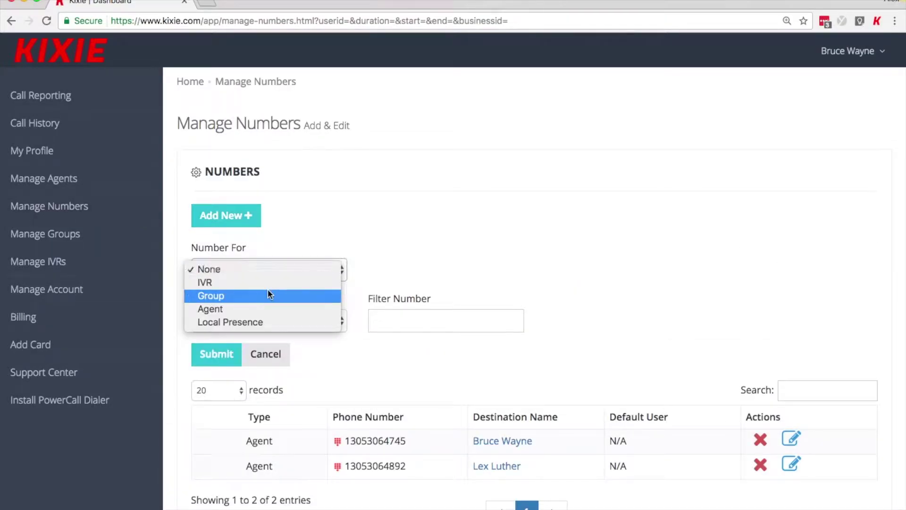
left_click(269, 292)
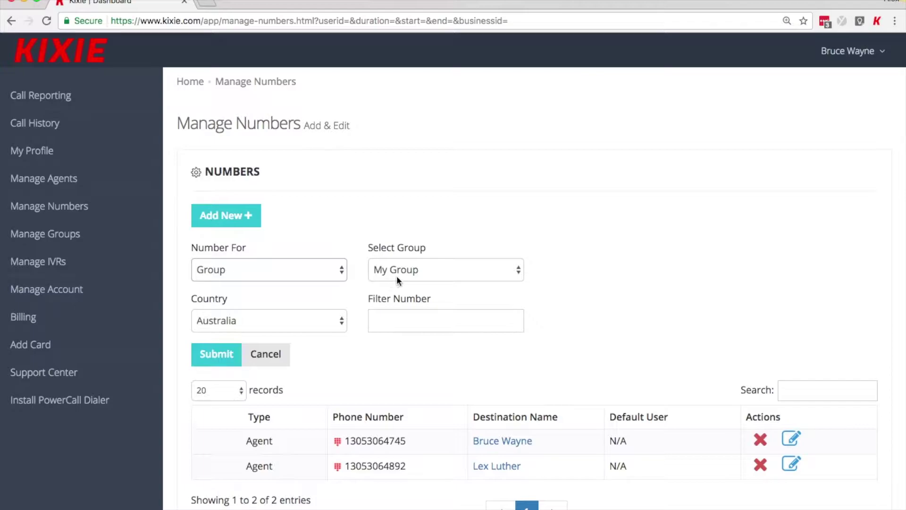
left_click(333, 324)
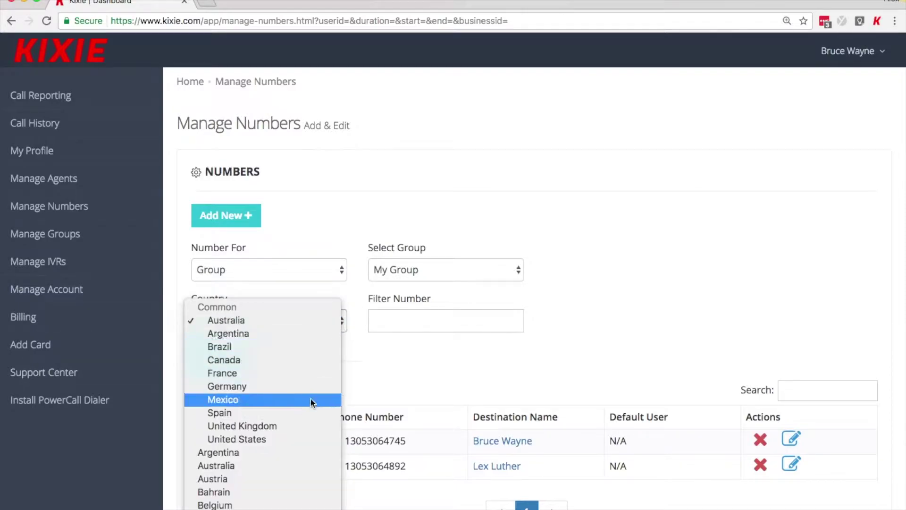
left_click(297, 437)
left_click(423, 319)
type("305")
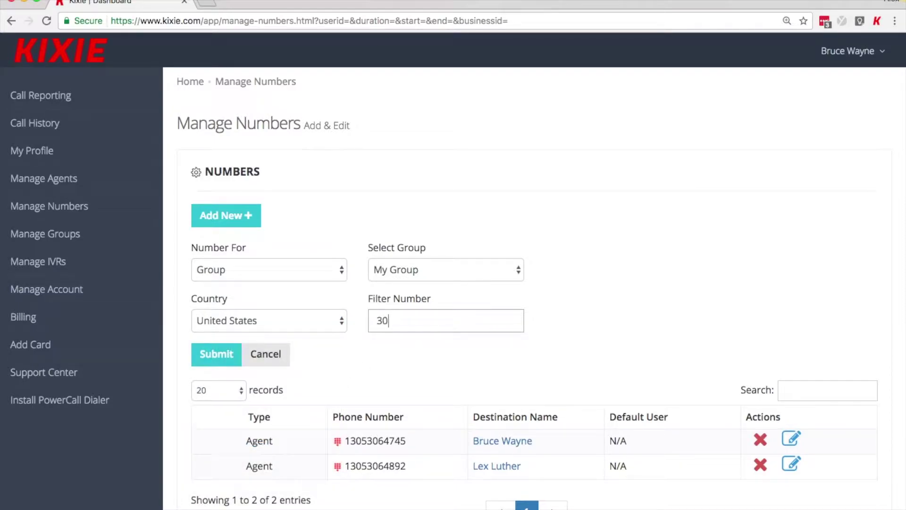
left_click(220, 355)
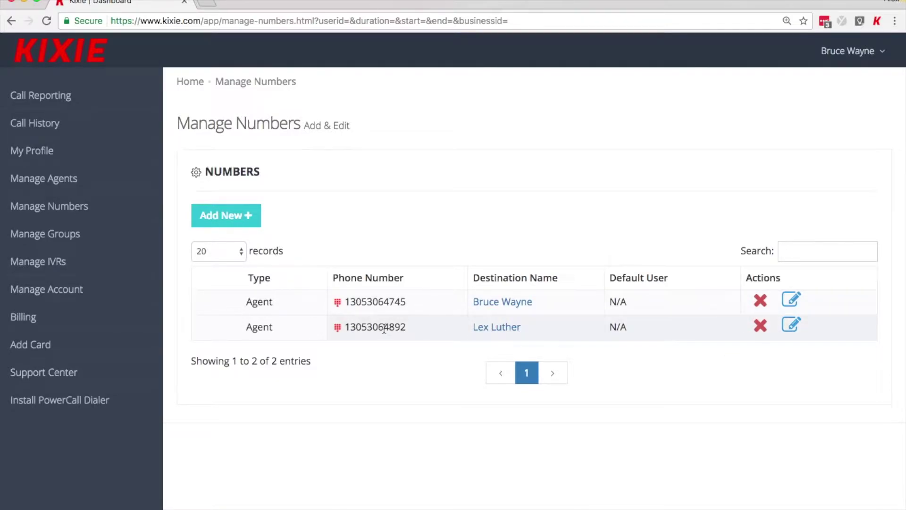
Step: Route the second agent's 305 number to a Group, with the chosen agent as default user
left_click(793, 328)
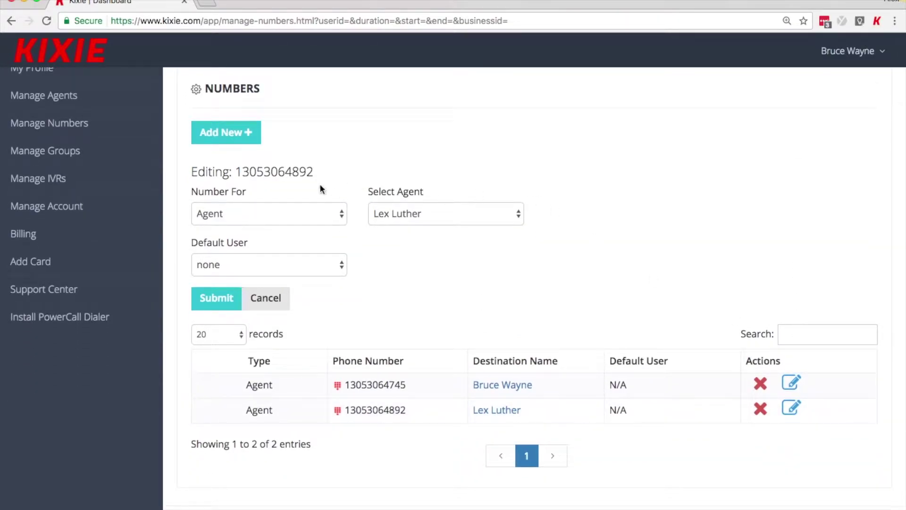
left_click(323, 217)
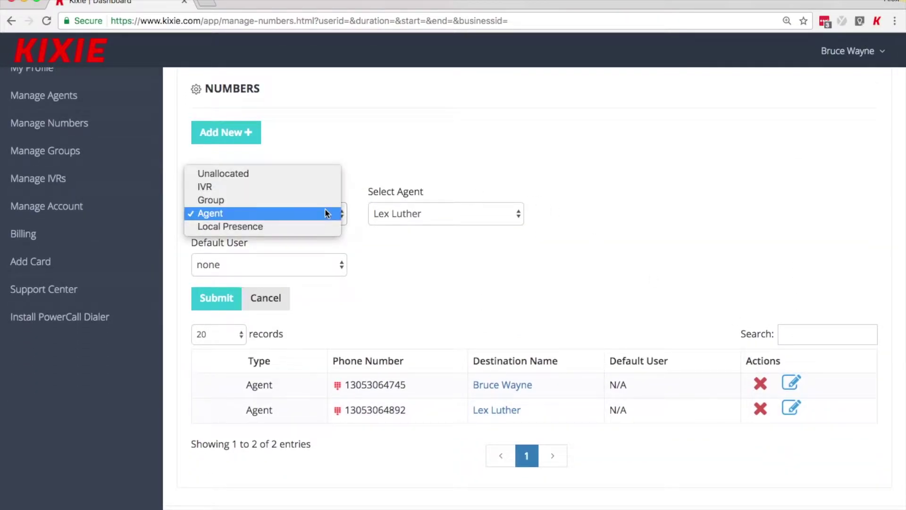
left_click(327, 198)
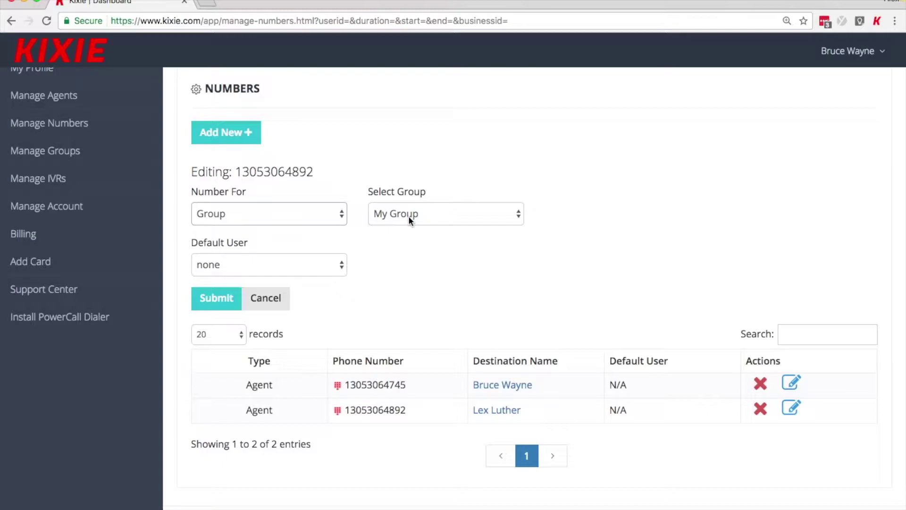
left_click(341, 265)
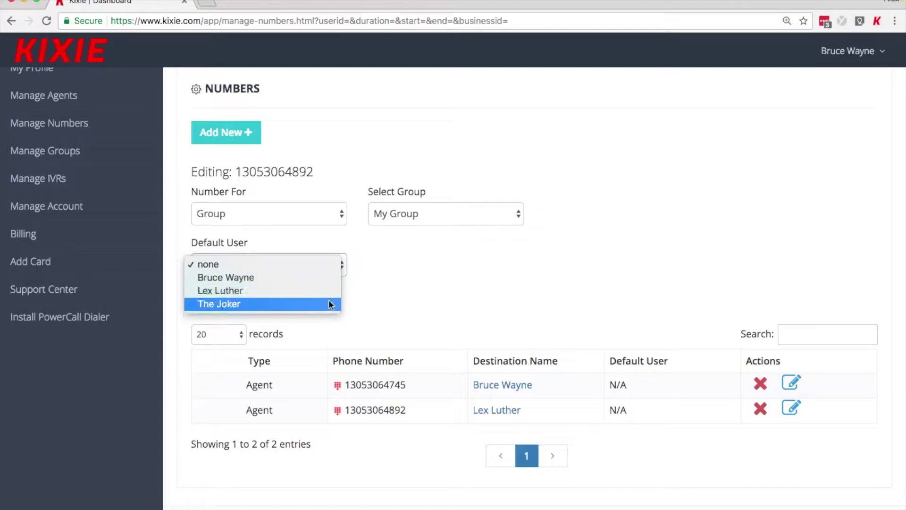
left_click(326, 279)
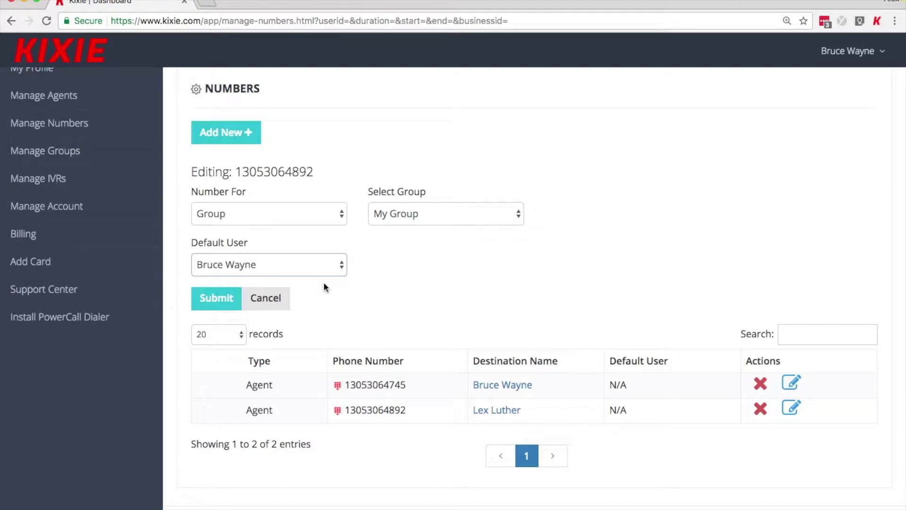
left_click(222, 300)
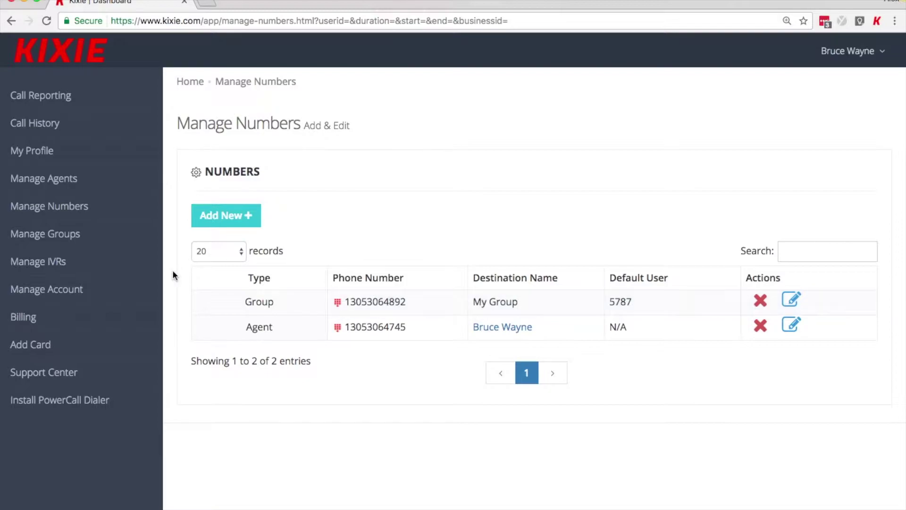
Step: Create a new IVR named Batmobile
left_click(127, 268)
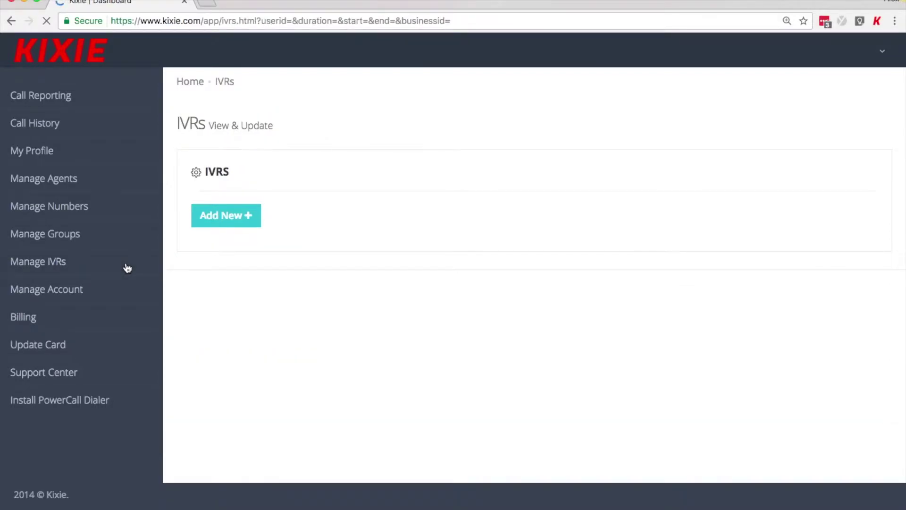
left_click(229, 221)
left_click(243, 262)
type("Batman")
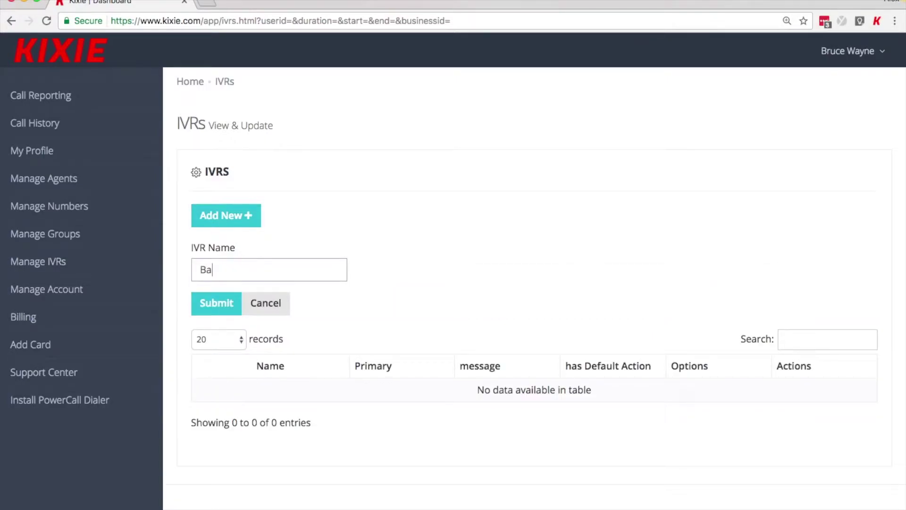
key("BackSpace")
key("BackSpace")
type("obile")
left_click(222, 303)
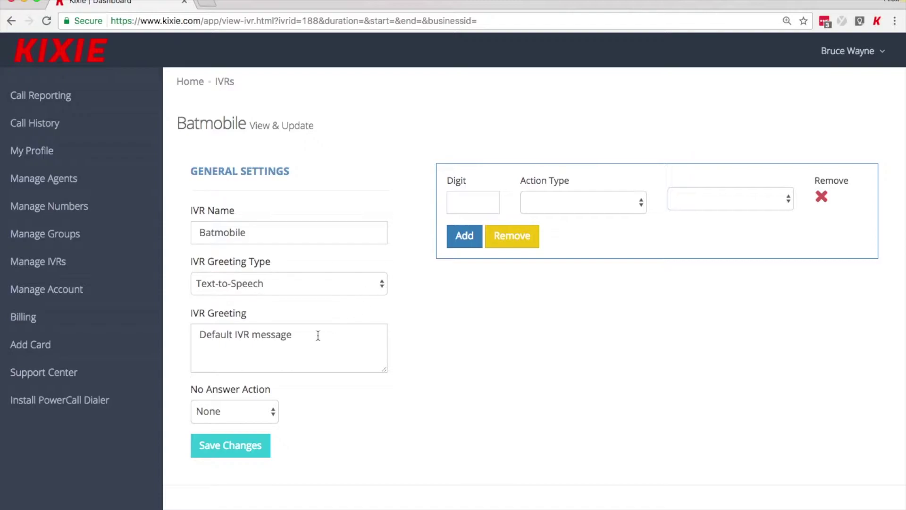
Step: Review the Batmobile greeting type options, keeping Text-to-Speech
left_click(352, 286)
left_click(427, 338)
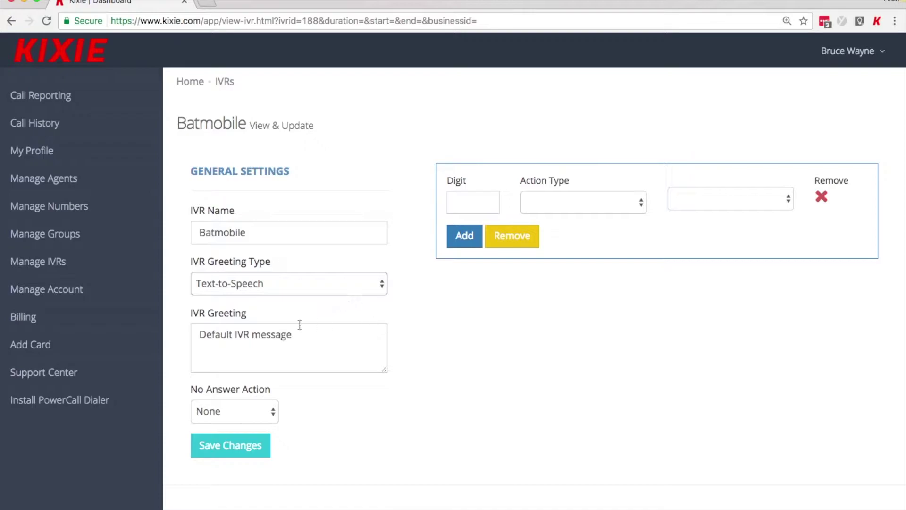
left_click(328, 285)
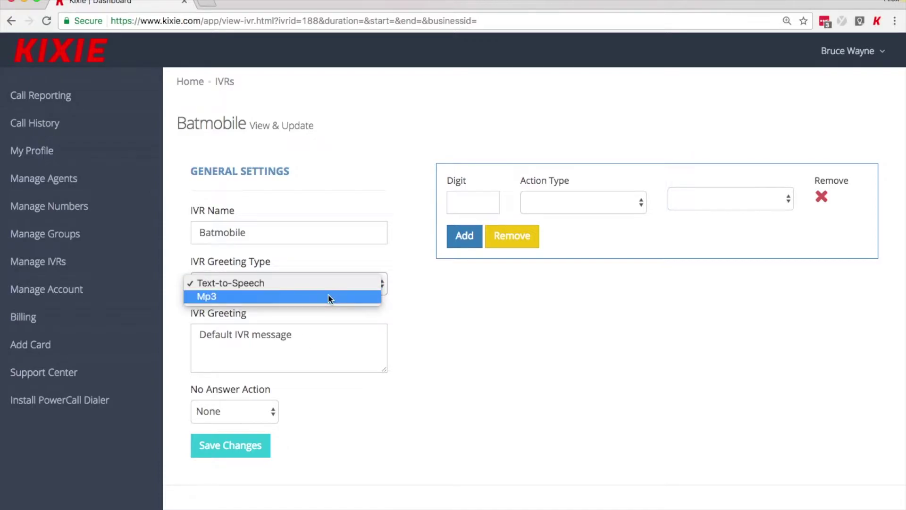
Step: Route digit 1 to an agent and digit 2 to My Group, keeping the Text-to-Speech greeting
left_click(367, 284)
left_click(468, 199)
type("1")
left_click(576, 202)
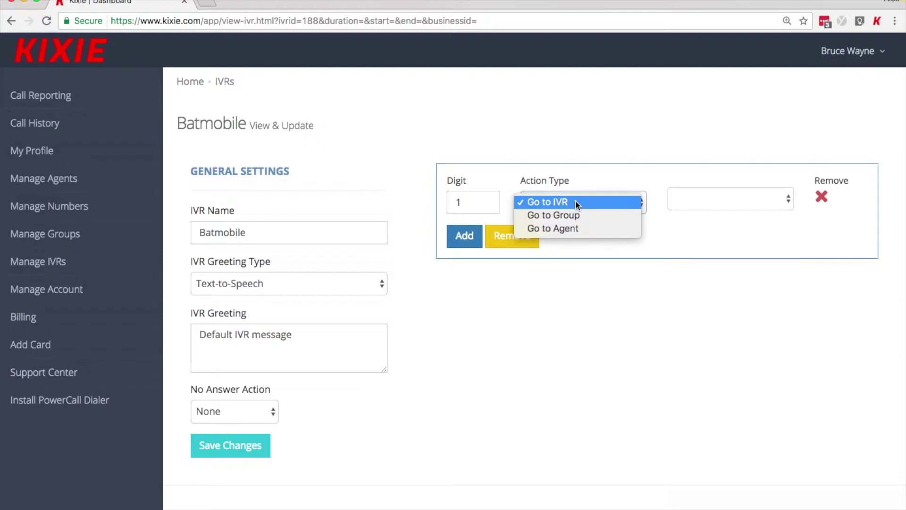
left_click(574, 228)
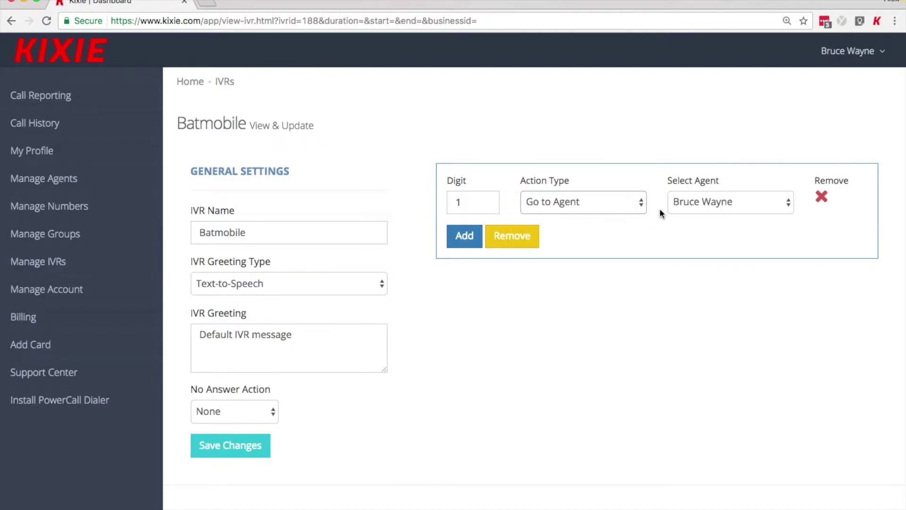
left_click(471, 243)
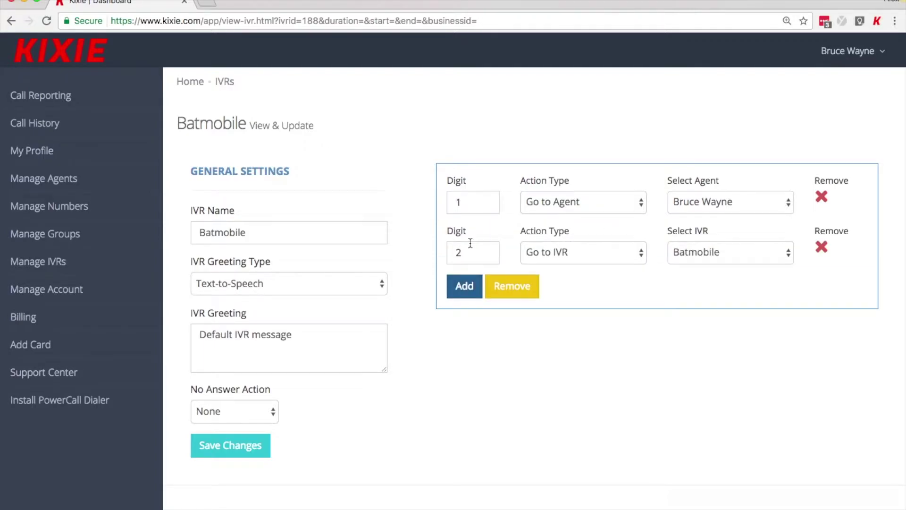
left_click(548, 252)
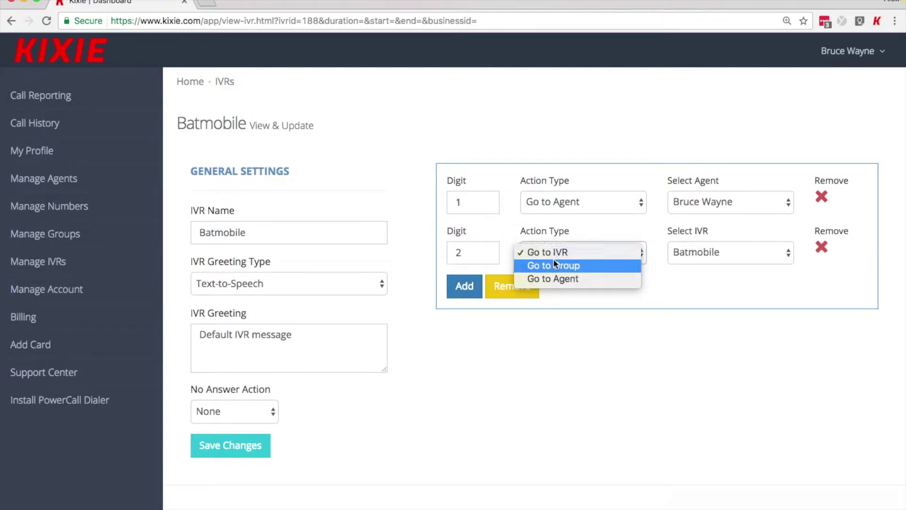
left_click(553, 259)
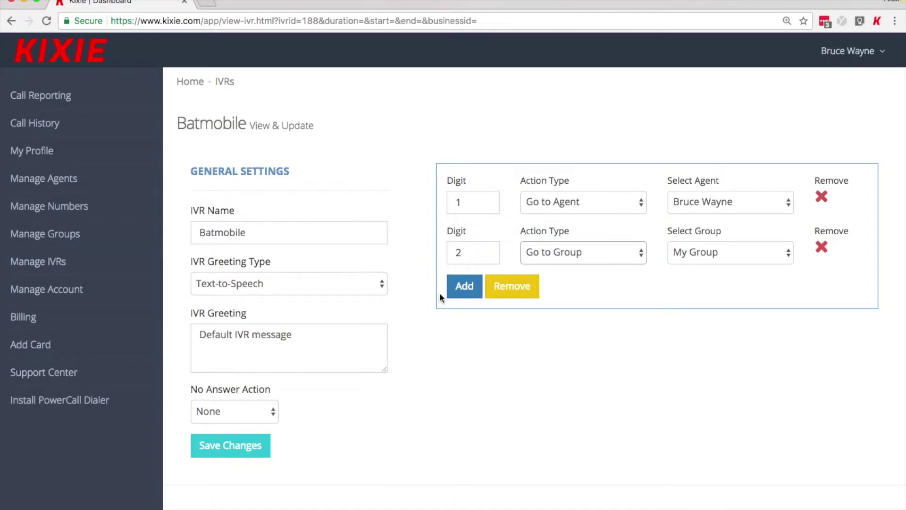
Step: Save the menu, then add option 101 routed to an agent
left_click(246, 446)
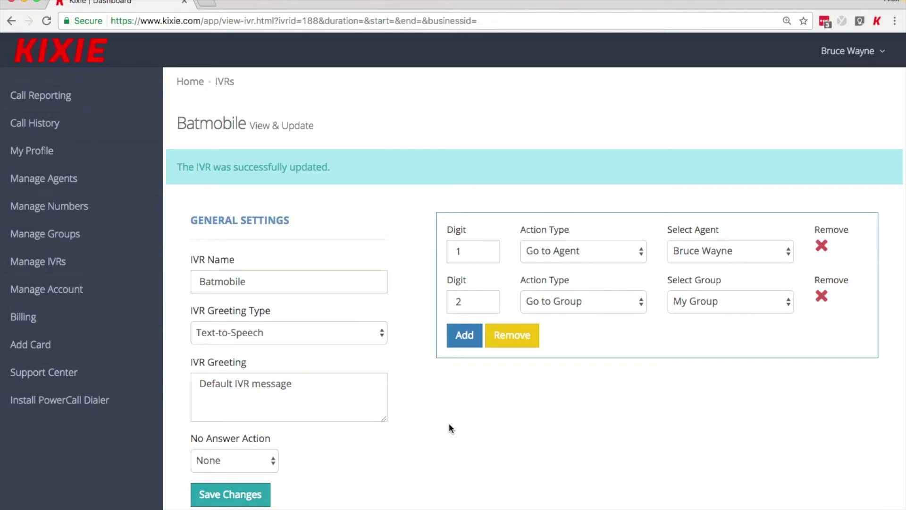
left_click(463, 336)
double_click(461, 351)
type("101")
left_click(576, 348)
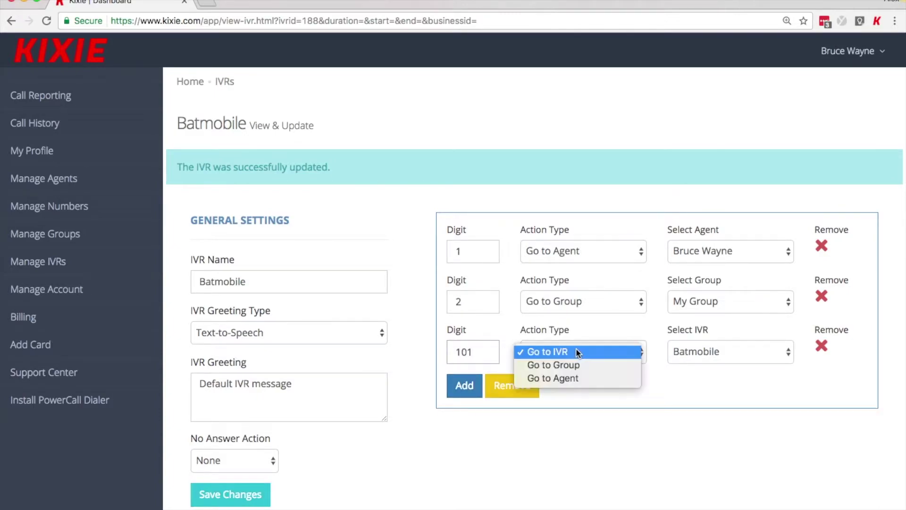
left_click(579, 380)
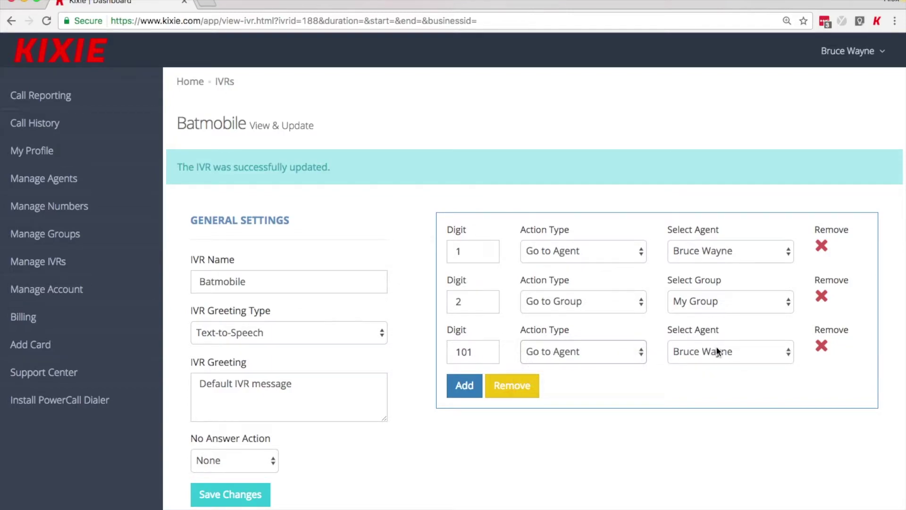
Step: Add option 102 routed to a second agent
left_click(464, 385)
double_click(468, 404)
type("102")
left_click(557, 403)
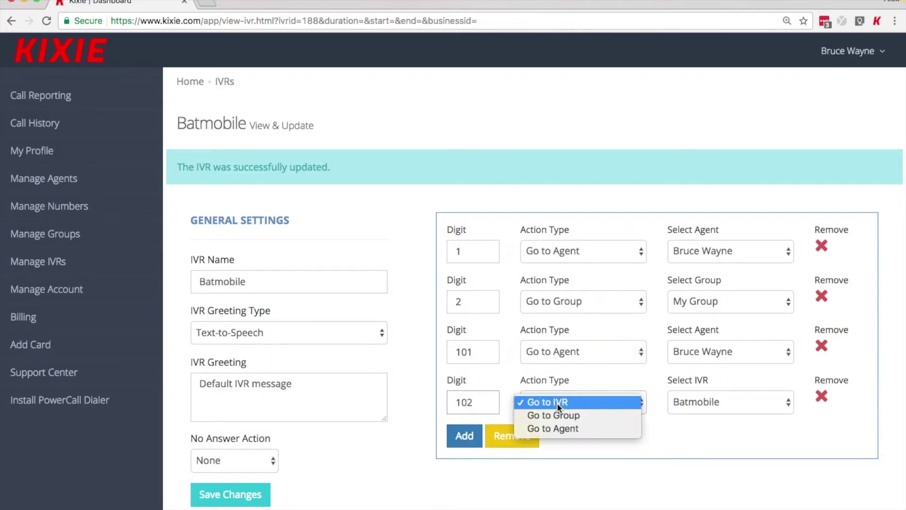
left_click(567, 428)
left_click(729, 401)
left_click(729, 415)
Step: Add option 103 routed to a third agent
left_click(464, 435)
double_click(460, 452)
type("103")
left_click(548, 455)
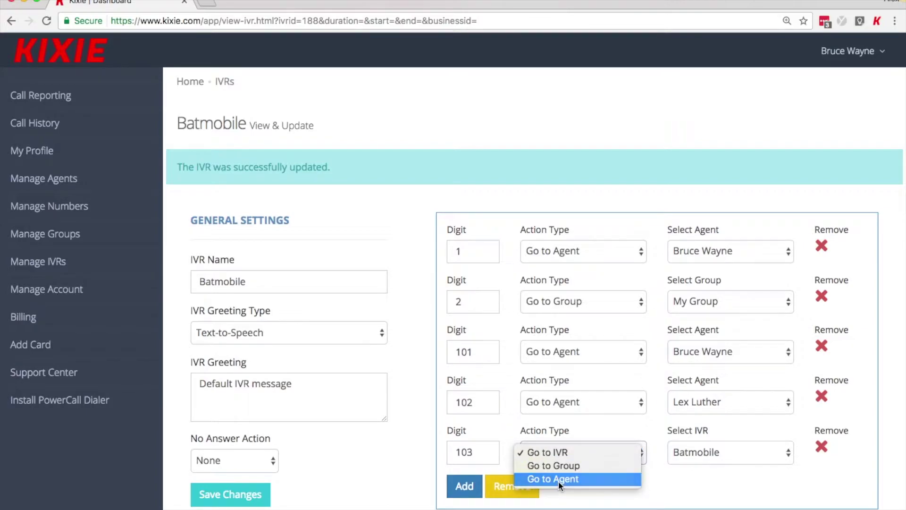
left_click(559, 480)
left_click(715, 457)
left_click(715, 478)
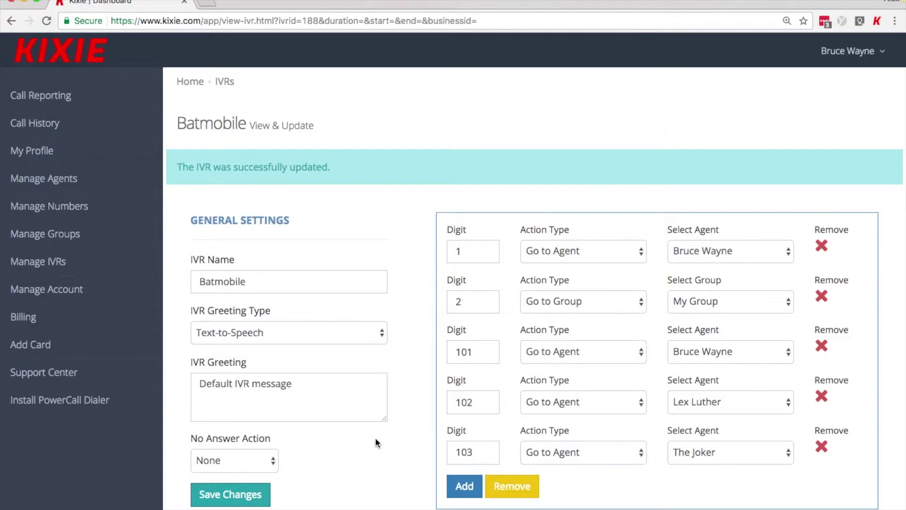
Step: Reroute the first phone number to the Batmobile IVR, then view the account settings
left_click(130, 215)
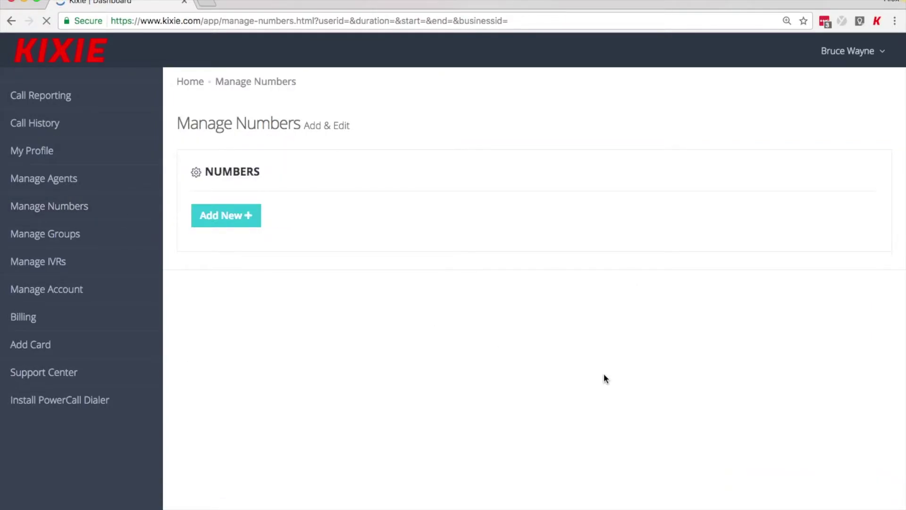
left_click(791, 302)
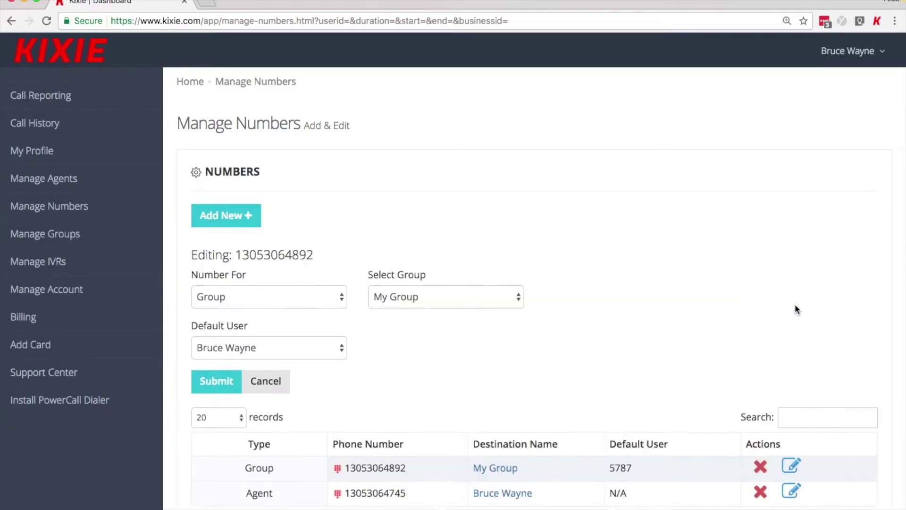
scroll(339, 237, "down", 3)
left_click(319, 213)
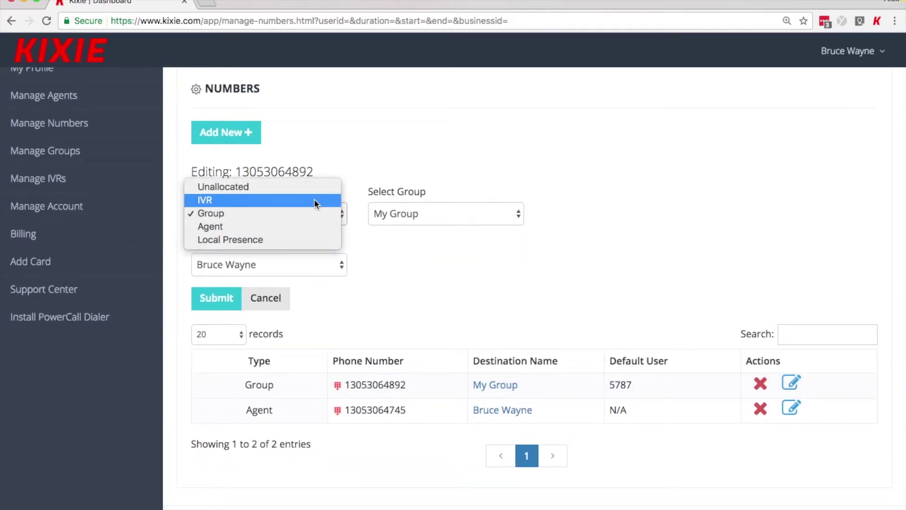
left_click(313, 199)
left_click(225, 297)
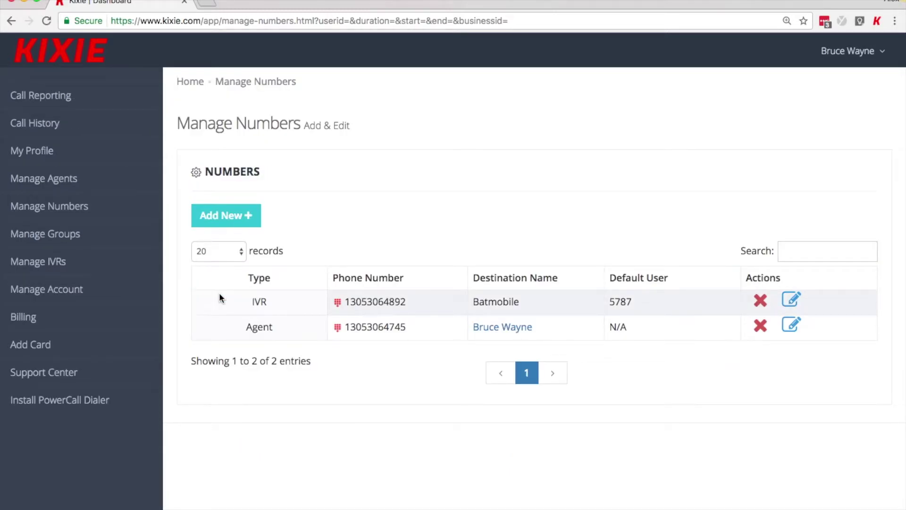
left_click(143, 294)
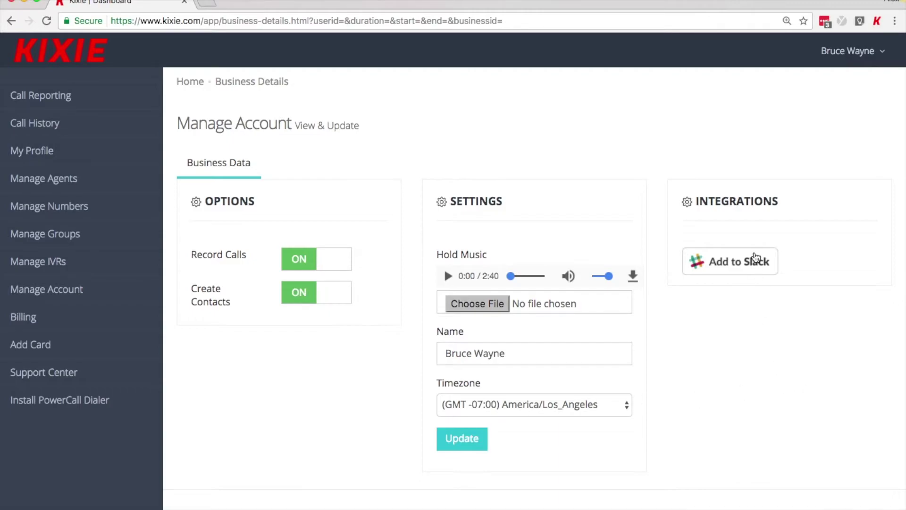
Step: Start the Add to Slack integration, then view the Billing page's recurring invoice
left_click(756, 257)
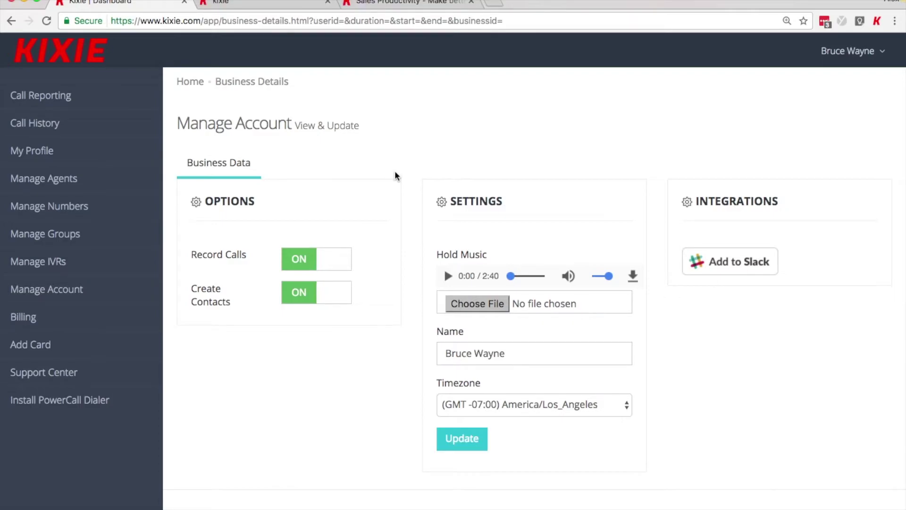
left_click(125, 321)
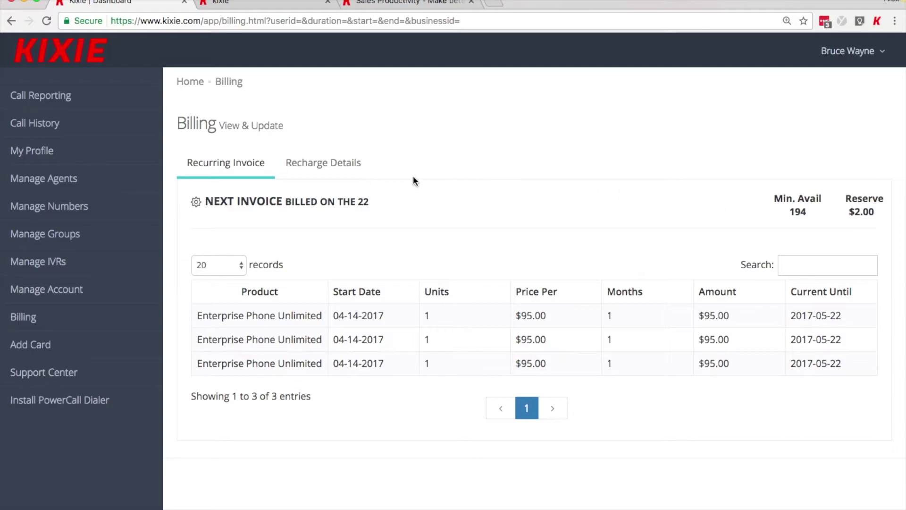
Step: On the Recharge Details tab, set 'Automatically Recharge for' to $500
left_click(346, 174)
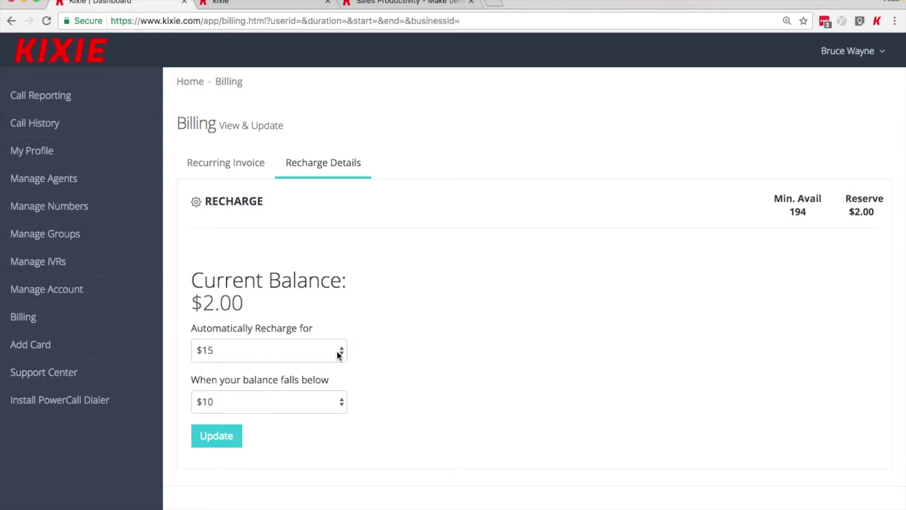
left_click(339, 355)
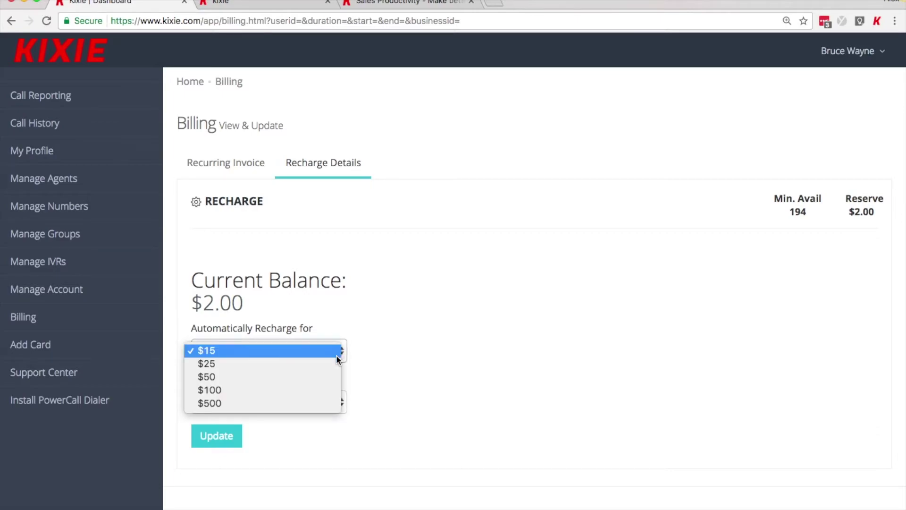
left_click(336, 352)
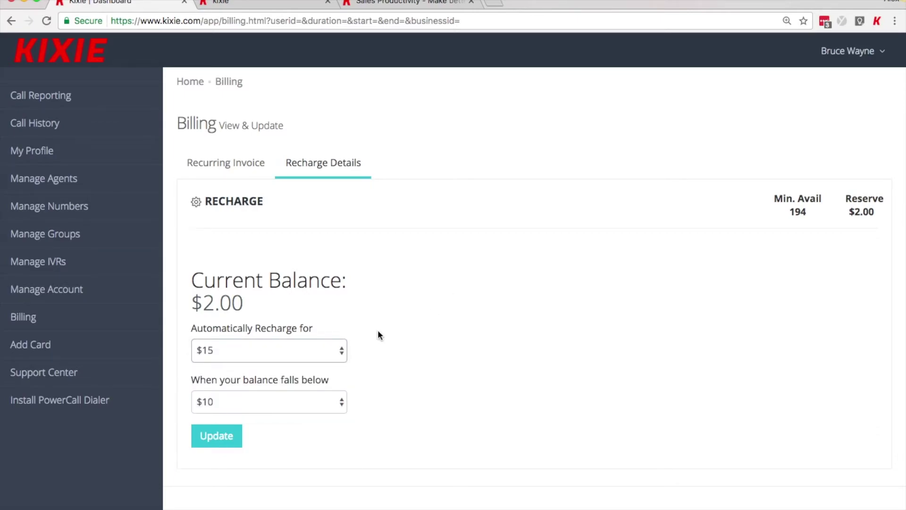
left_click(333, 357)
left_click(326, 401)
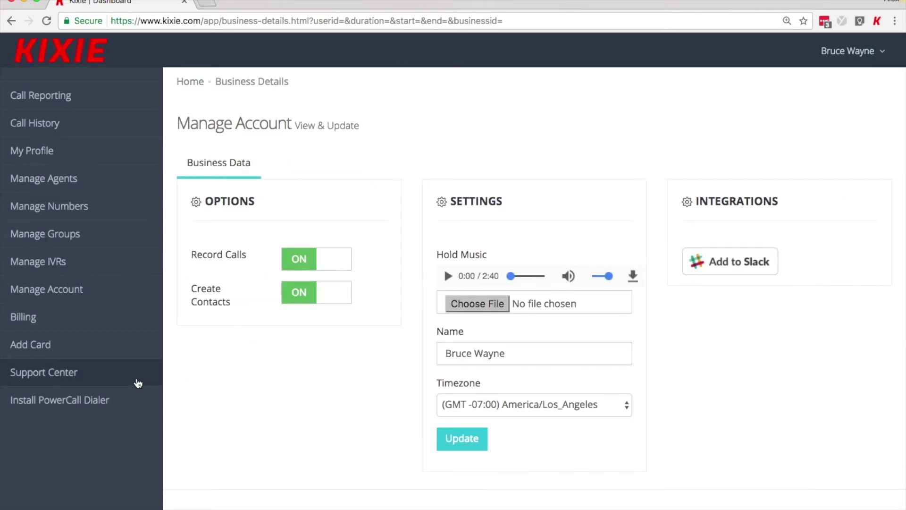
Step: Open the Kixie Help Center and scroll through its Promoted articles, then back to the top
left_click(139, 383)
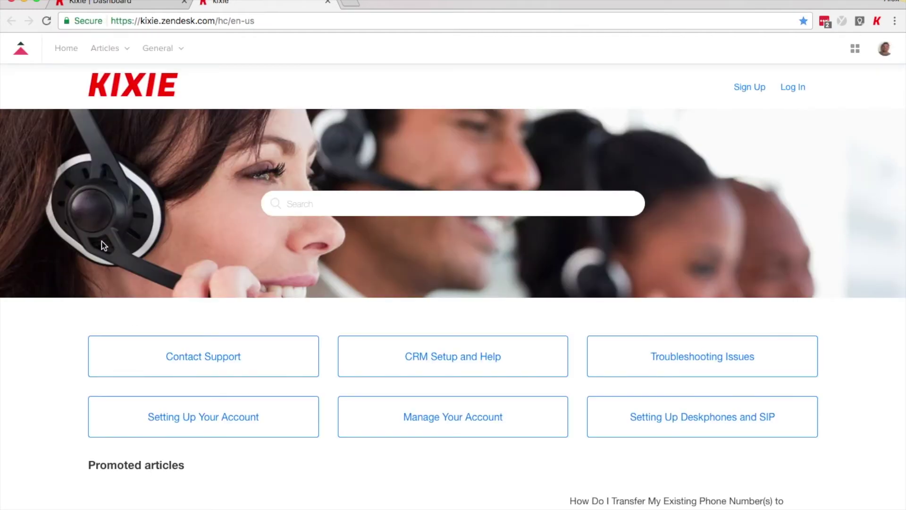
scroll(77, 369, "down", 3)
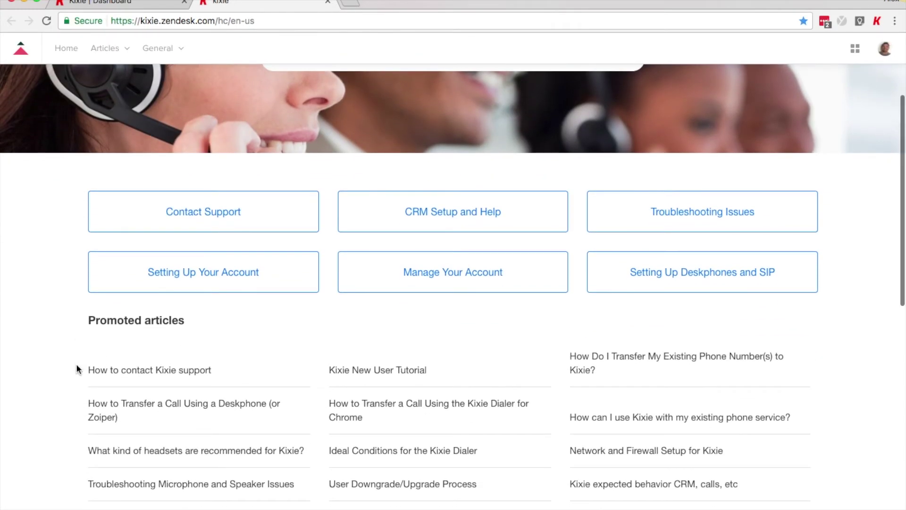
scroll(77, 369, "down", 1)
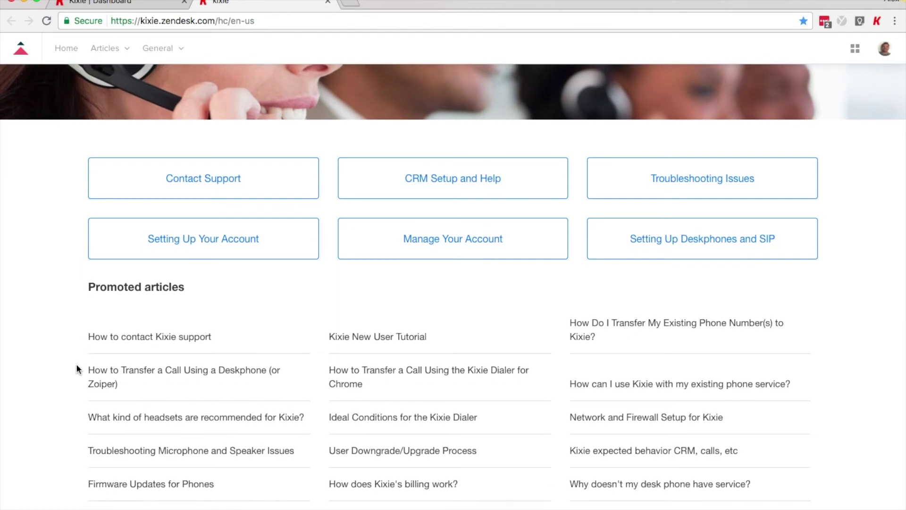
scroll(76, 369, "down", 1)
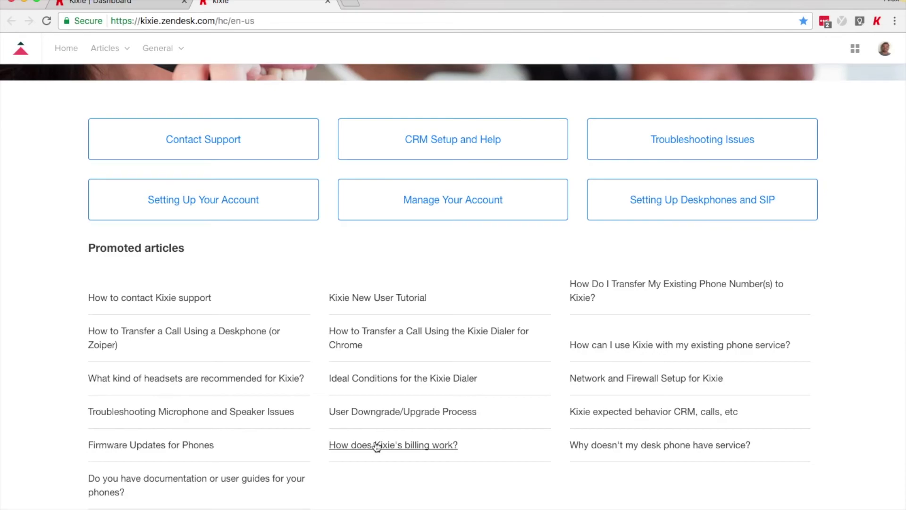
scroll(376, 446, "up", 5)
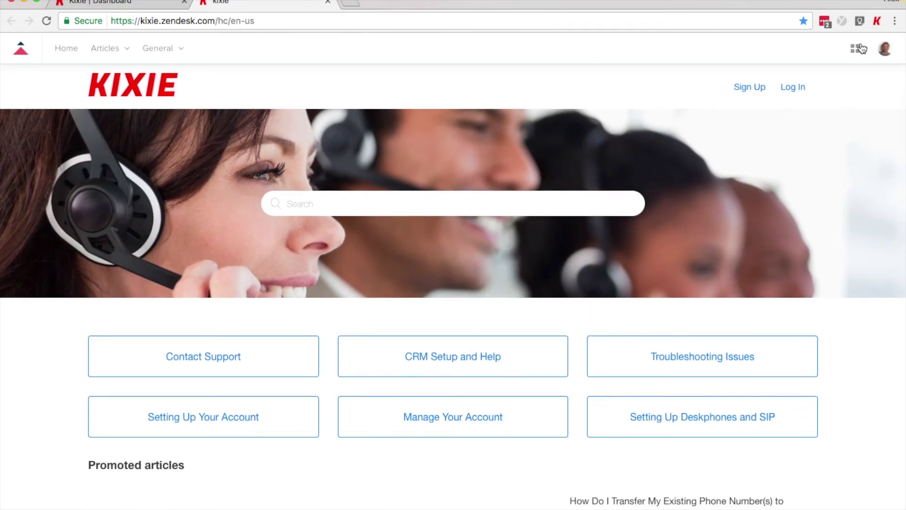
Step: Preview the PowerCall dialer popup, close it, and return to the Kixie | Dashboard tab
left_click(879, 21)
left_click_drag(483, 4, 752, 5)
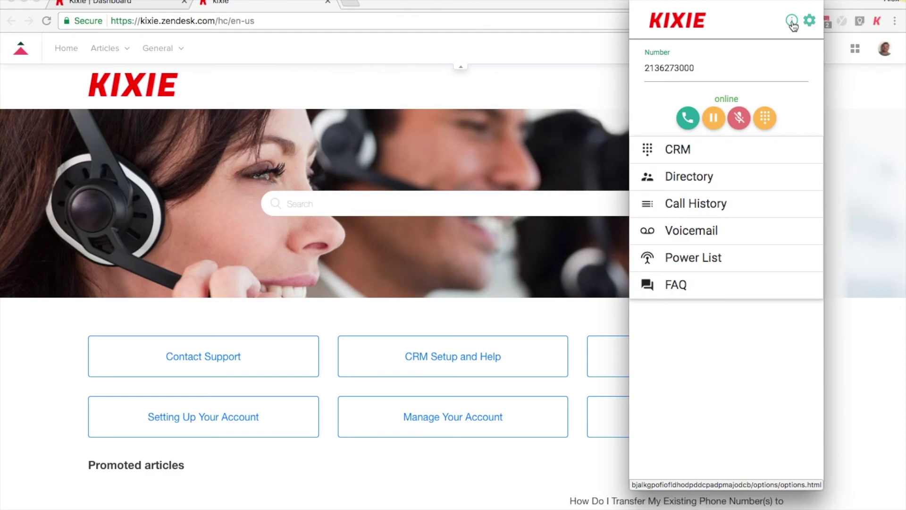
left_click(585, 89)
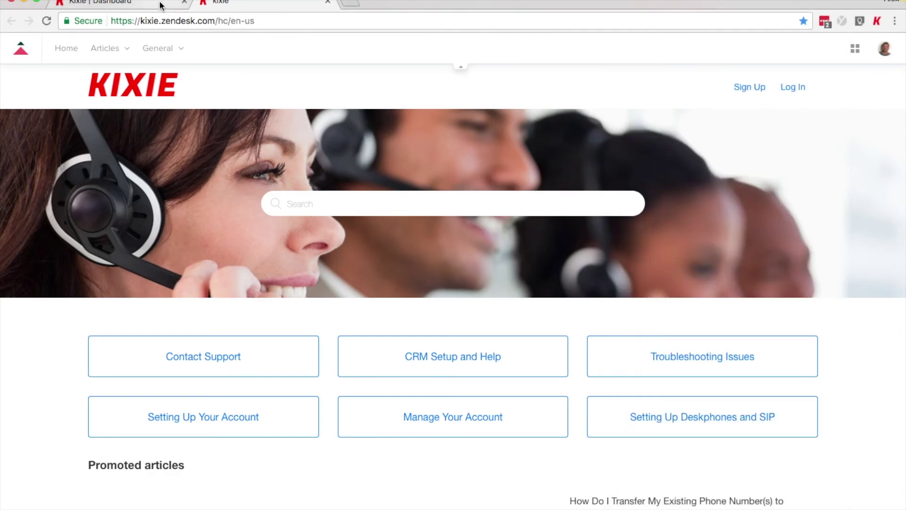
left_click(159, 6)
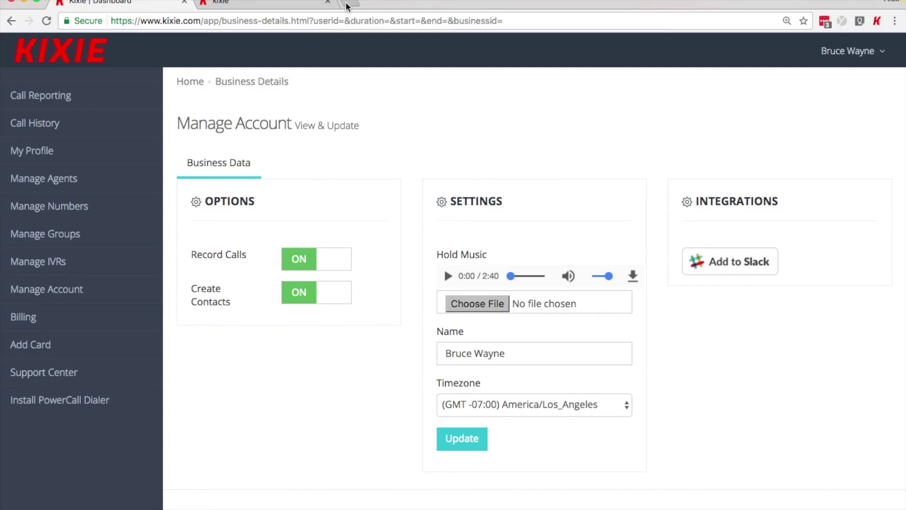
Step: Load kixie.com in a new tab, open its BLOG, and skim the latest posts
left_click(346, 5)
type("kixie")
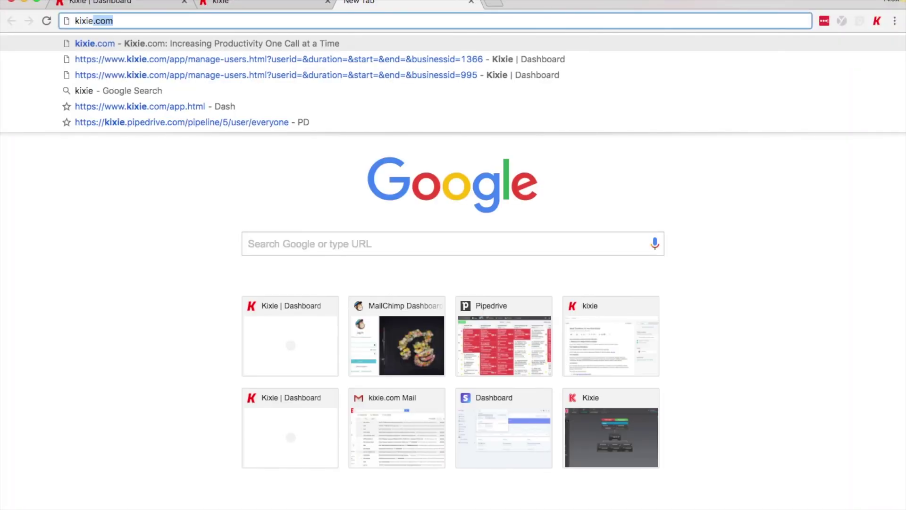
key("Return")
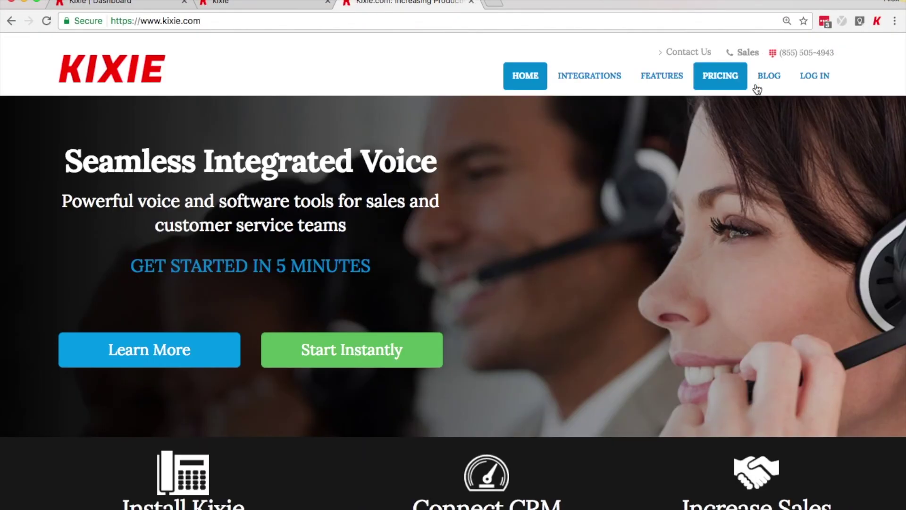
left_click(776, 89)
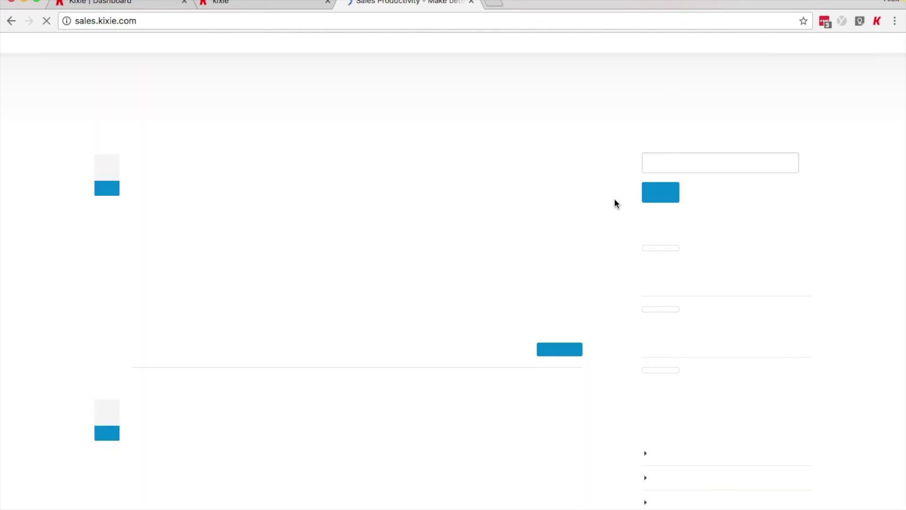
scroll(699, 354, "down", 5)
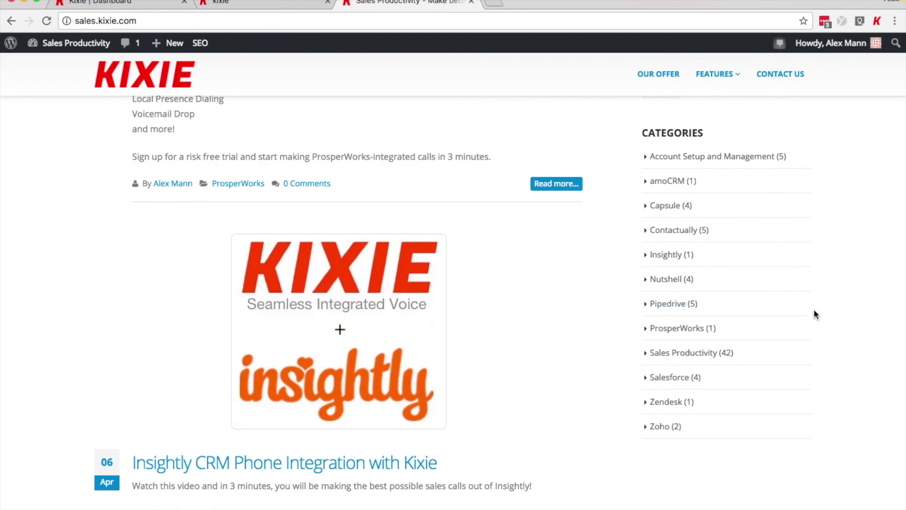
scroll(814, 313, "up", 7)
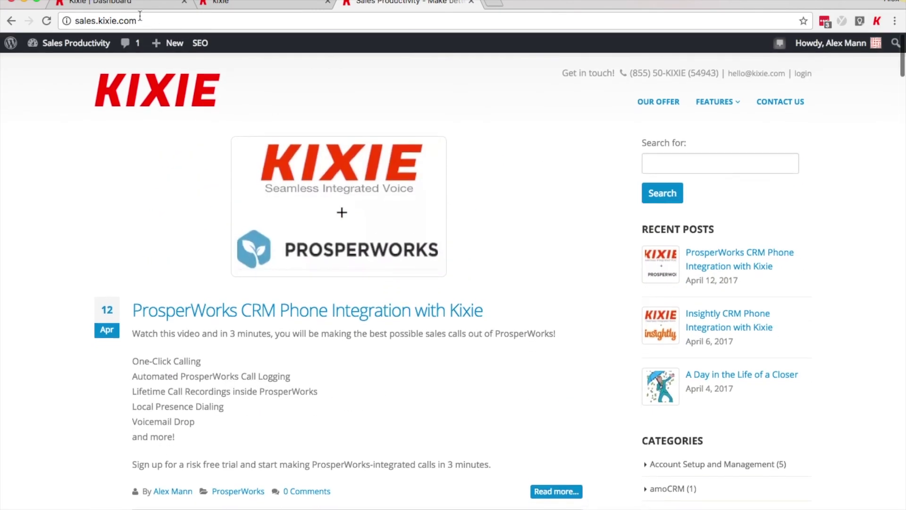